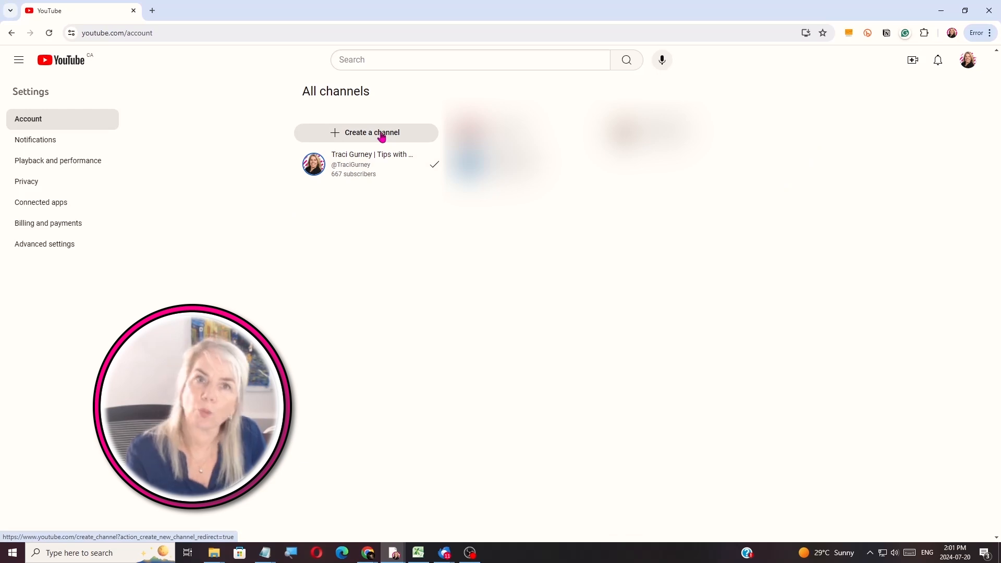
# Start creating a new YouTube channel from the Create a channel prompt
pyautogui.click(382, 136)
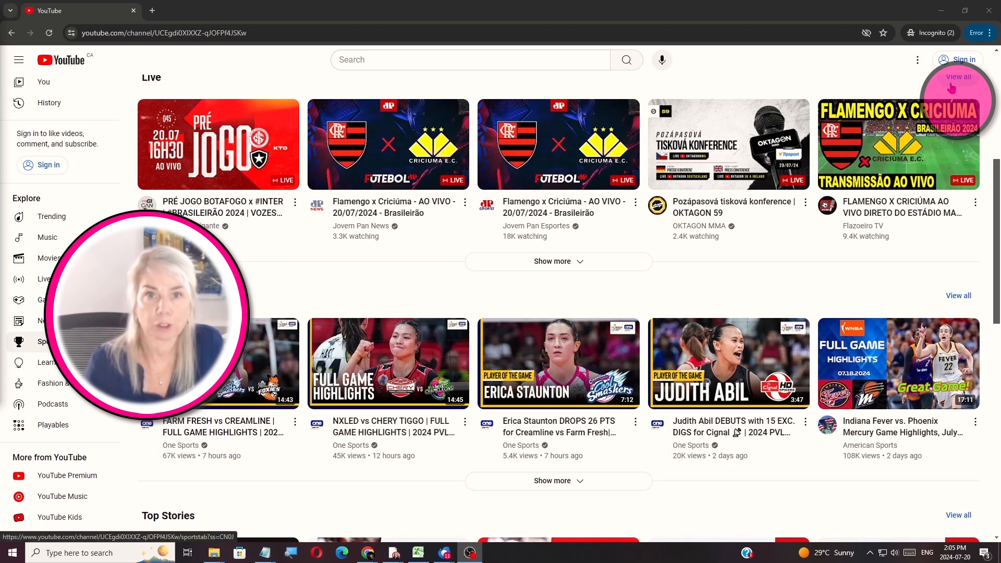
# From YouTube's Sign in, begin a new Google account for work or business
pyautogui.click(963, 62)
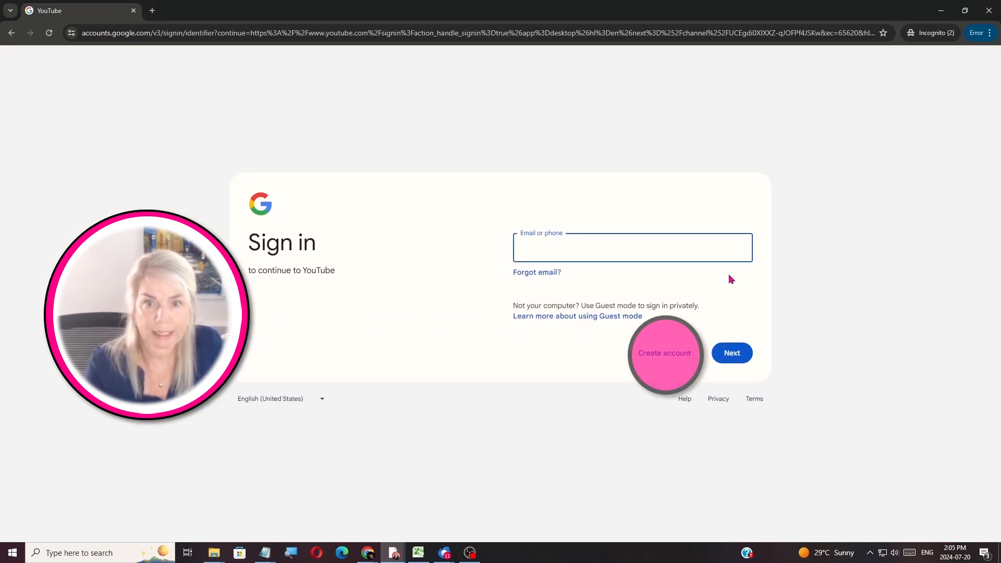
pyautogui.click(671, 355)
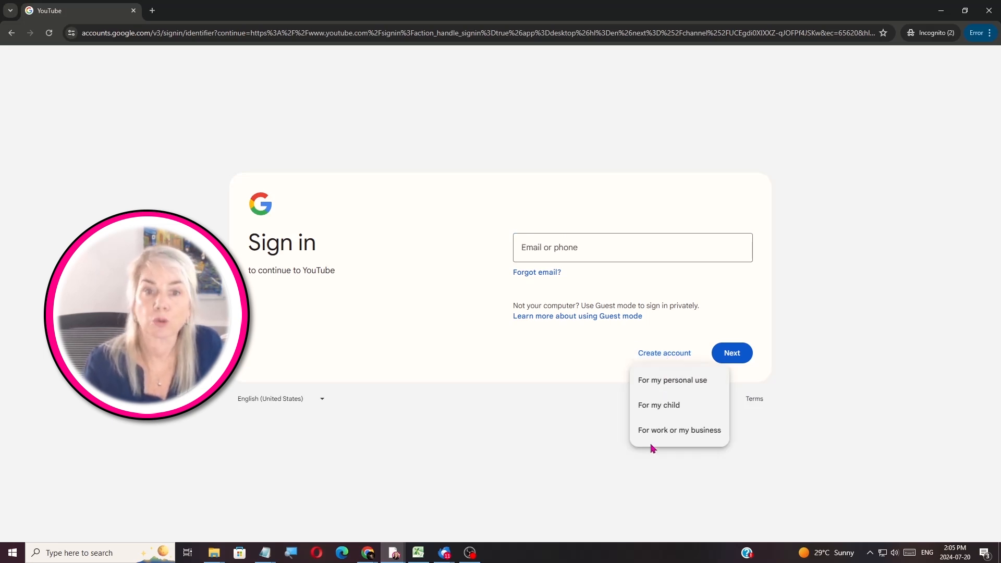
pyautogui.click(658, 430)
pyautogui.click(688, 396)
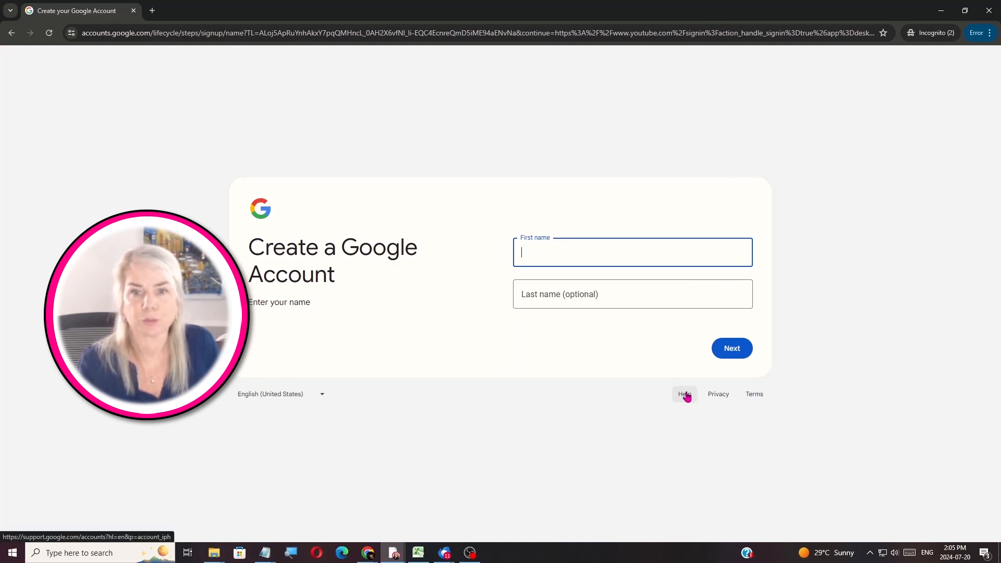
# Enter the first name and birthday, then opt to get a new Gmail address
pyautogui.write('Traci')
pyautogui.click(720, 352)
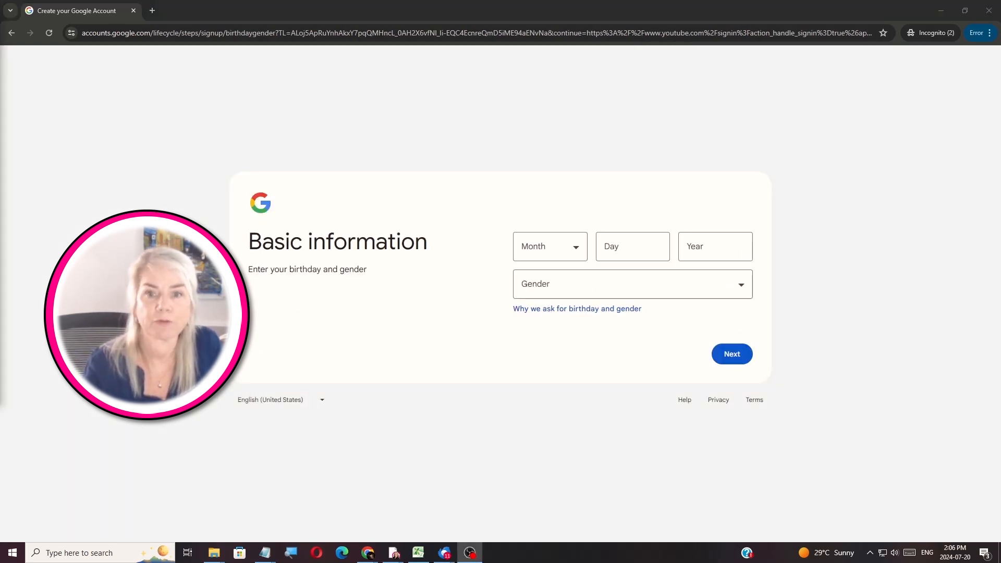
pyautogui.click(550, 246)
pyautogui.click(550, 277)
pyautogui.click(690, 250)
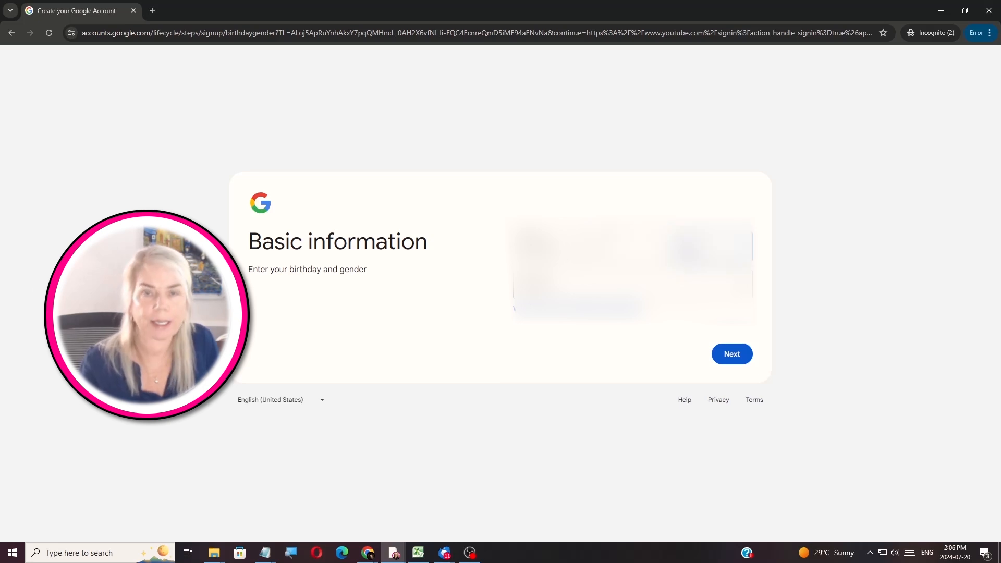
pyautogui.click(742, 362)
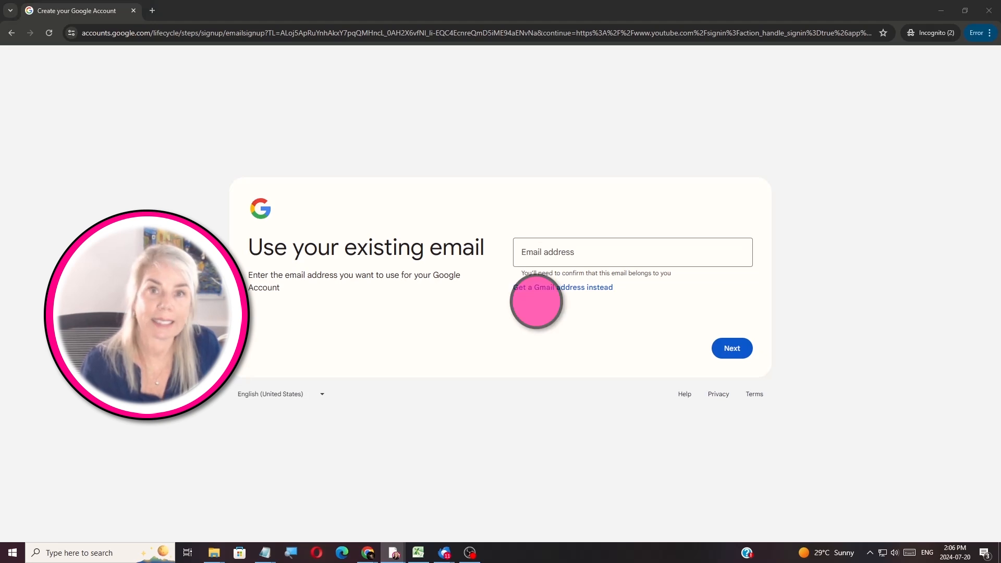
pyautogui.click(570, 289)
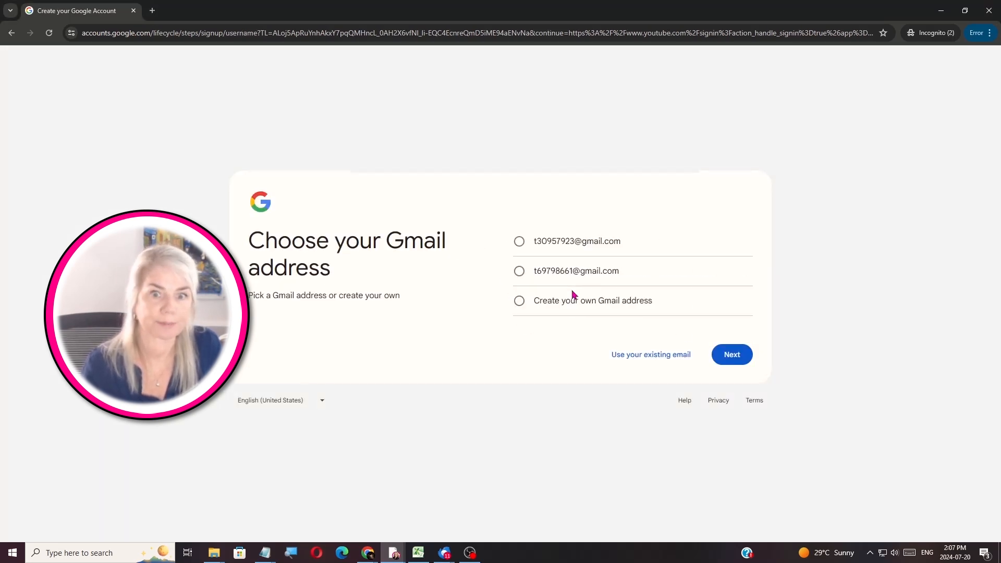
# Choose a custom Gmail address, then set and confirm the account password
pyautogui.click(520, 302)
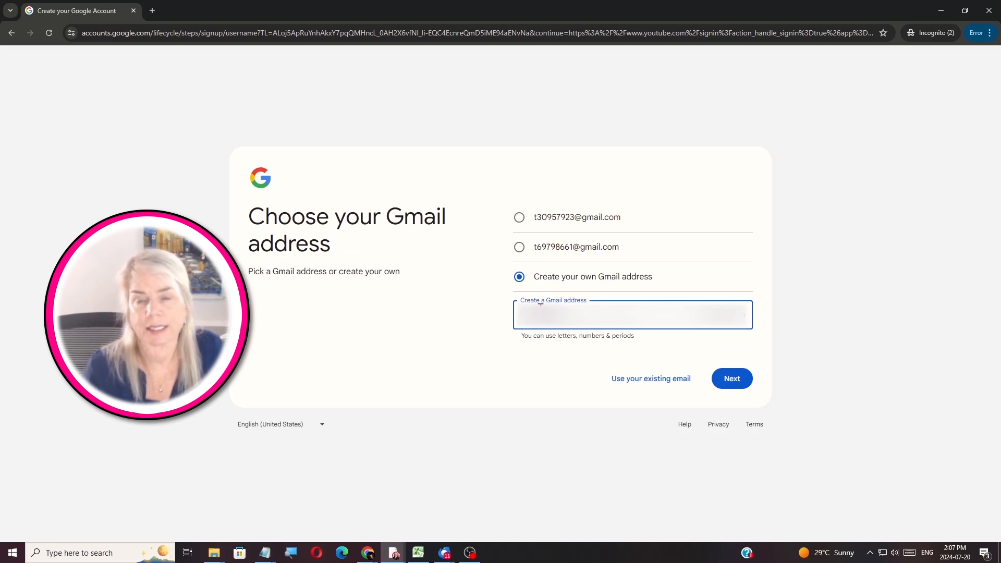
pyautogui.click(732, 380)
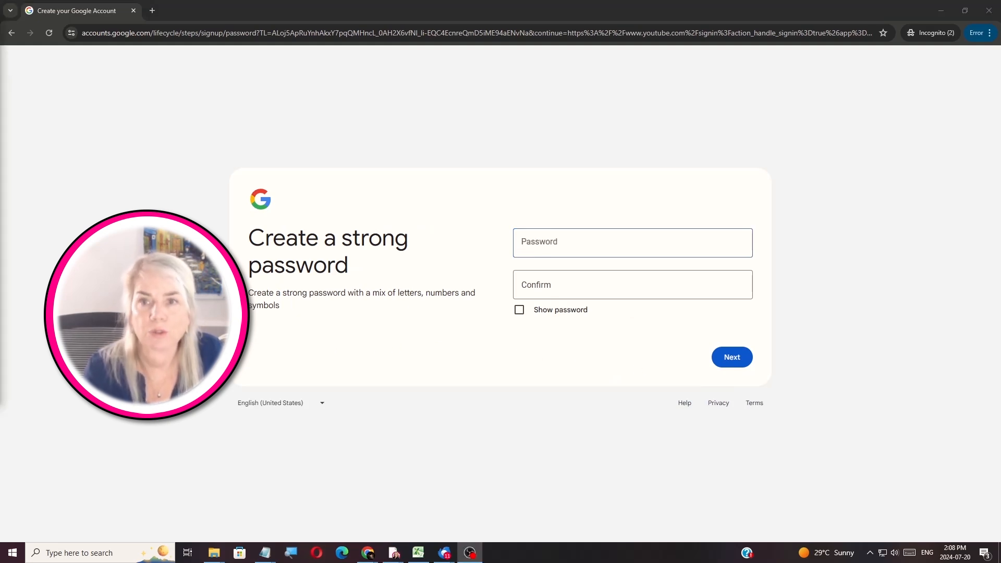
pyautogui.click(602, 251)
pyautogui.hotkey('ctrl', 'v')
pyautogui.click(568, 286)
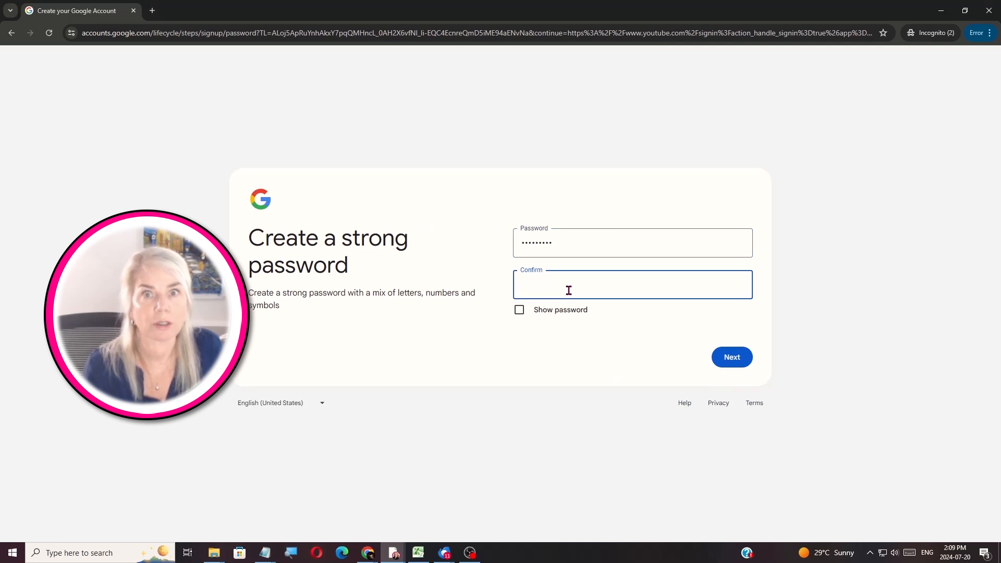
pyautogui.hotkey('ctrl', 'v')
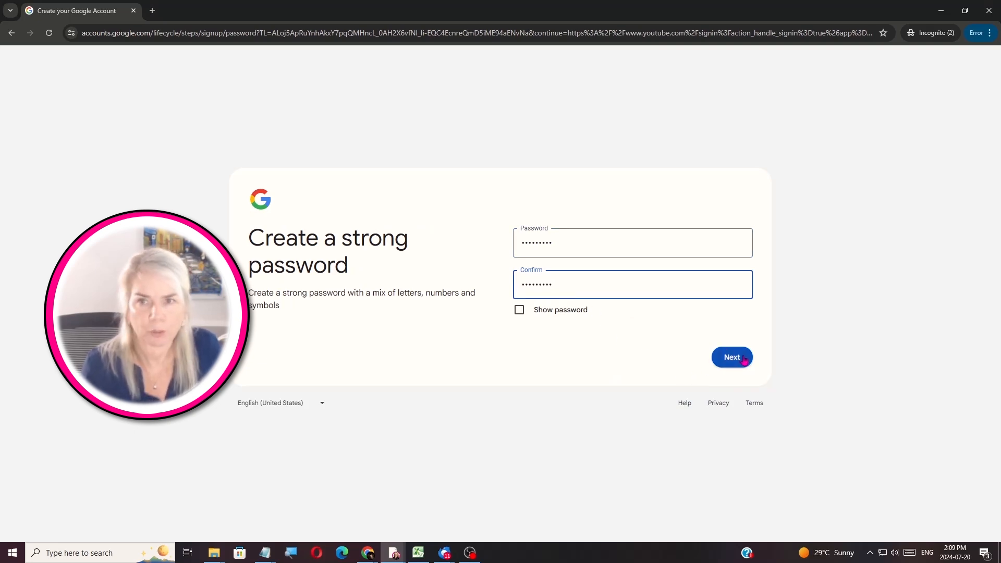
pyautogui.click(744, 359)
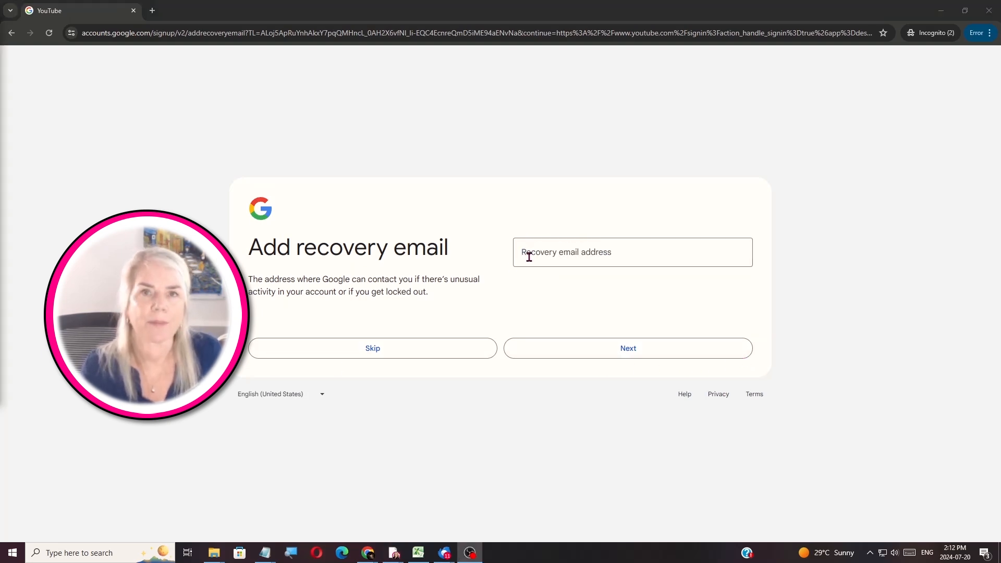
# Add a recovery email, accept the privacy terms, and skip the business profile setup
pyautogui.click(530, 256)
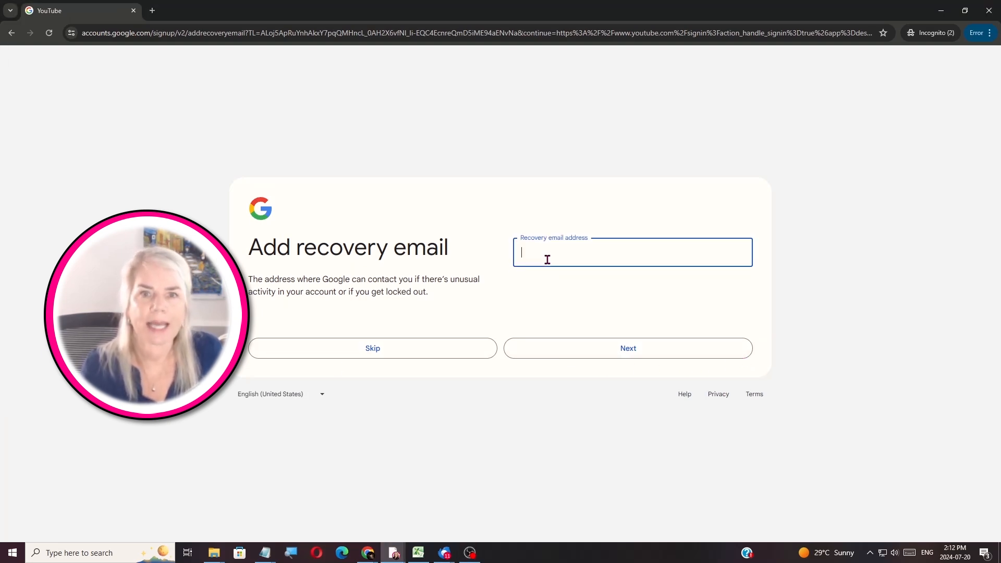
pyautogui.click(570, 355)
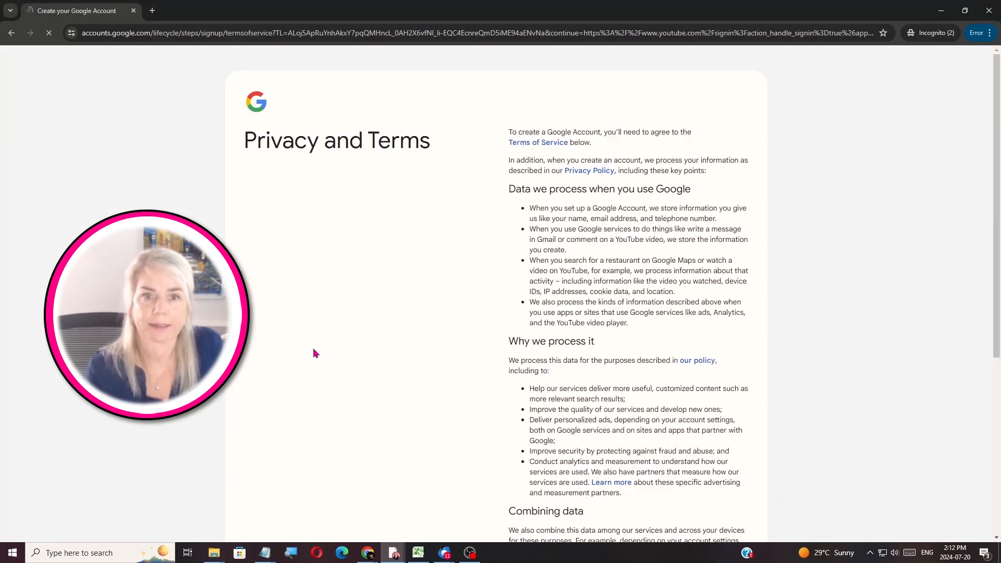
pyautogui.scroll(-15, 313, 351)
pyautogui.click(721, 465)
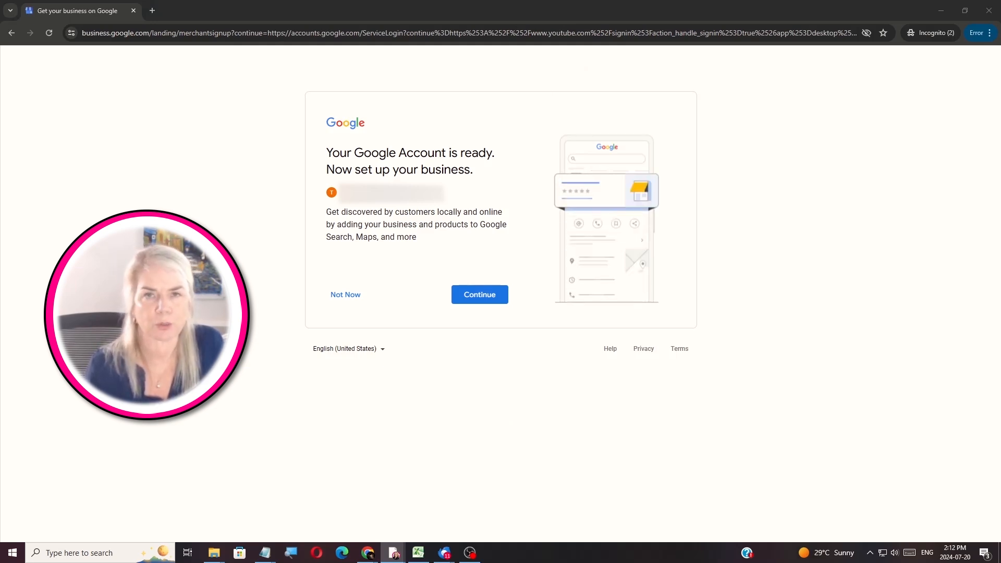
pyautogui.click(337, 294)
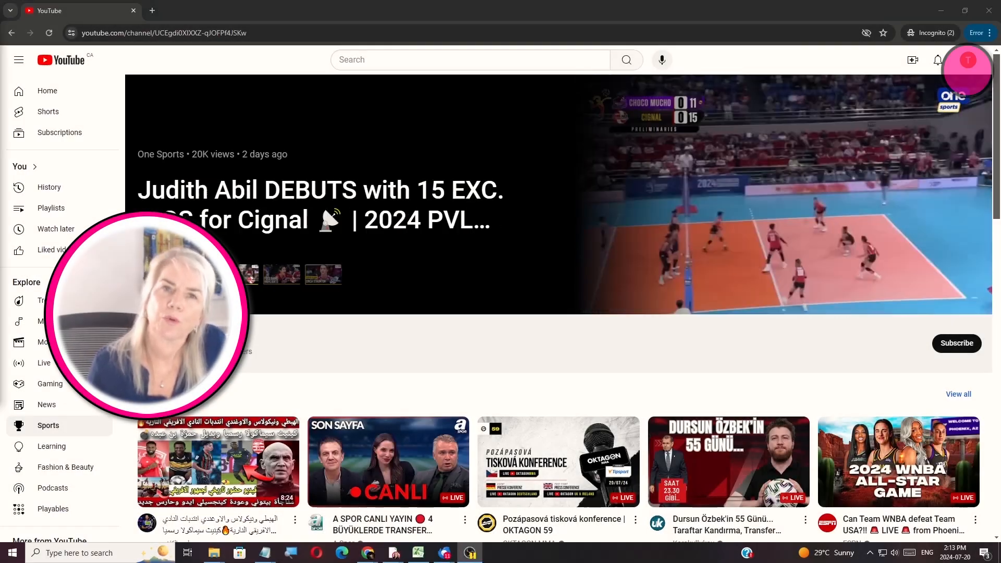
# From the avatar menu, start a channel and set a dragged-in portrait photo as its profile picture
pyautogui.click(968, 61)
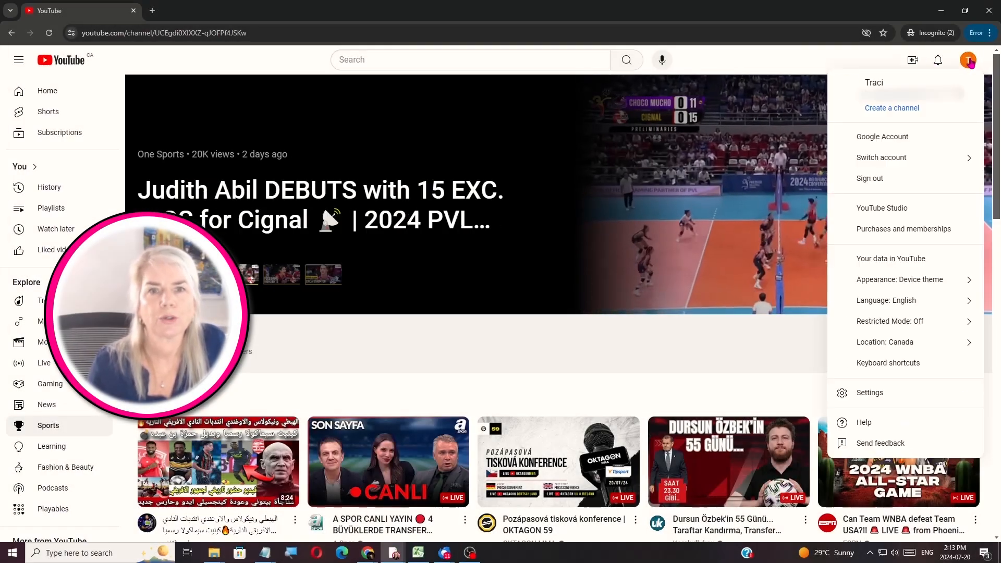
pyautogui.click(888, 114)
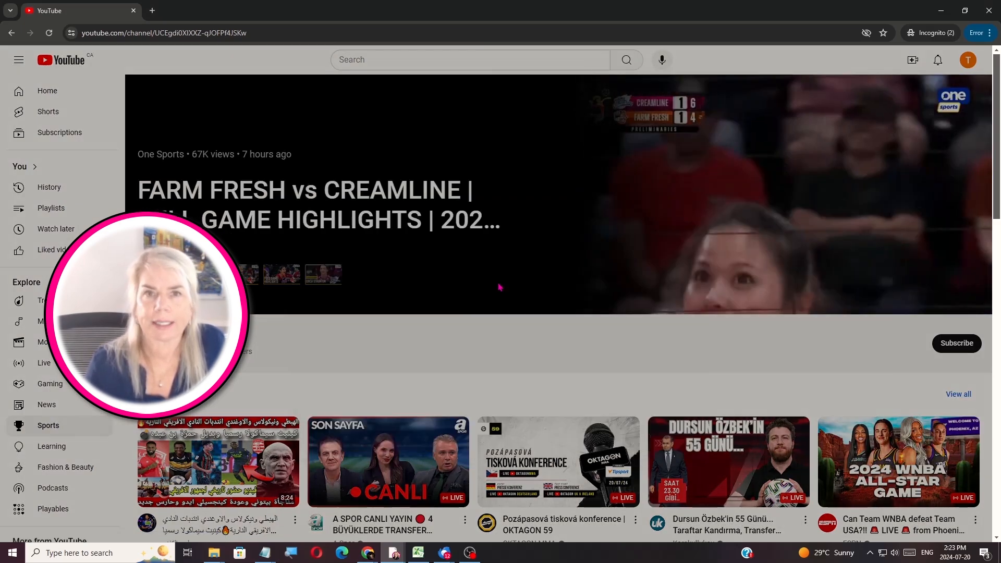
pyautogui.click(501, 287)
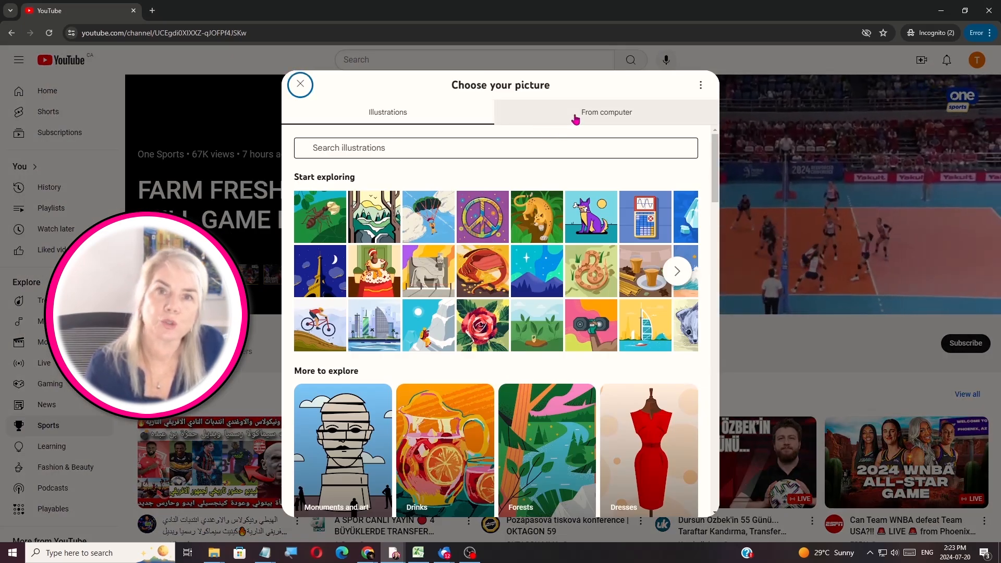
pyautogui.click(574, 116)
pyautogui.hotkey('alt', 'Tab')
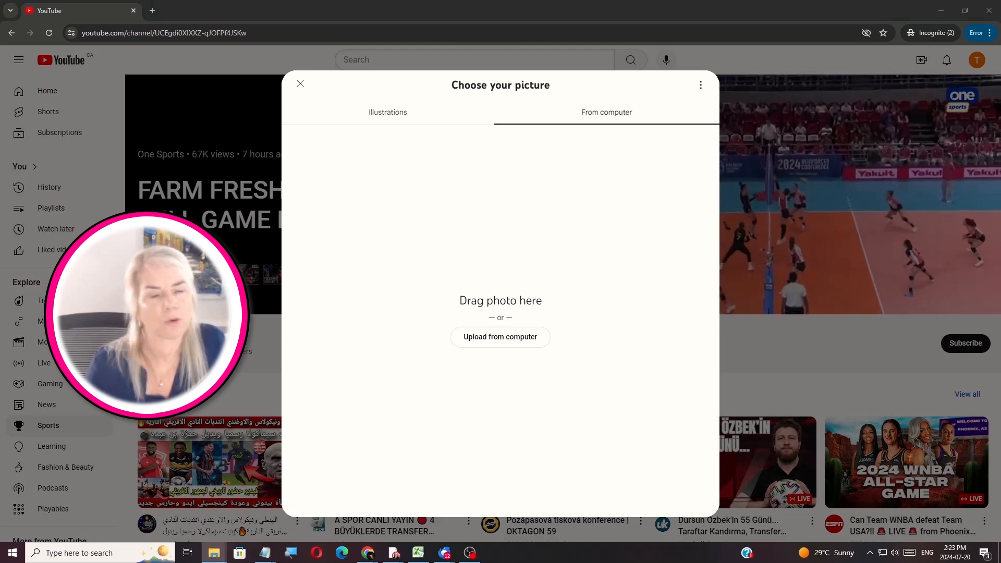
pyautogui.moveTo(1000, 292); pyautogui.dragTo(525, 301)
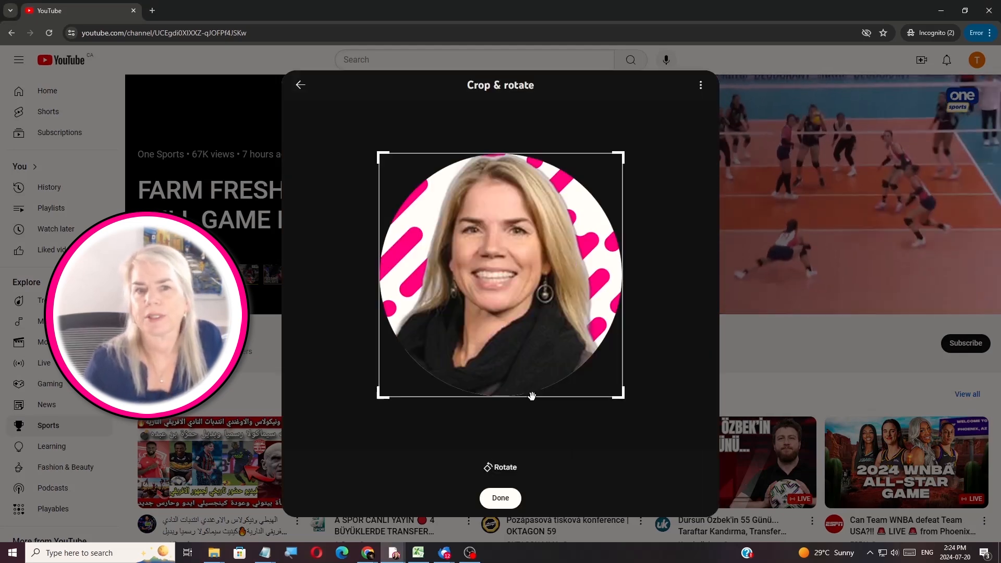
pyautogui.click(501, 433)
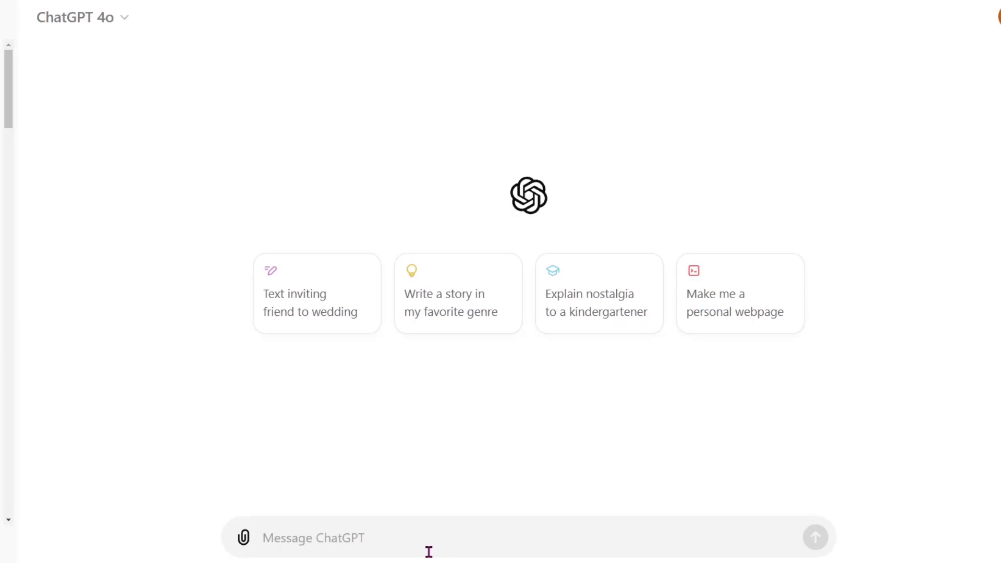
# Send ChatGPT the pasted prompt asking for 15 beginner gardening channel names
pyautogui.click(407, 549)
pyautogui.write('list 15 unique YouTube channel names for a YouTube channel about gardening for beginners')
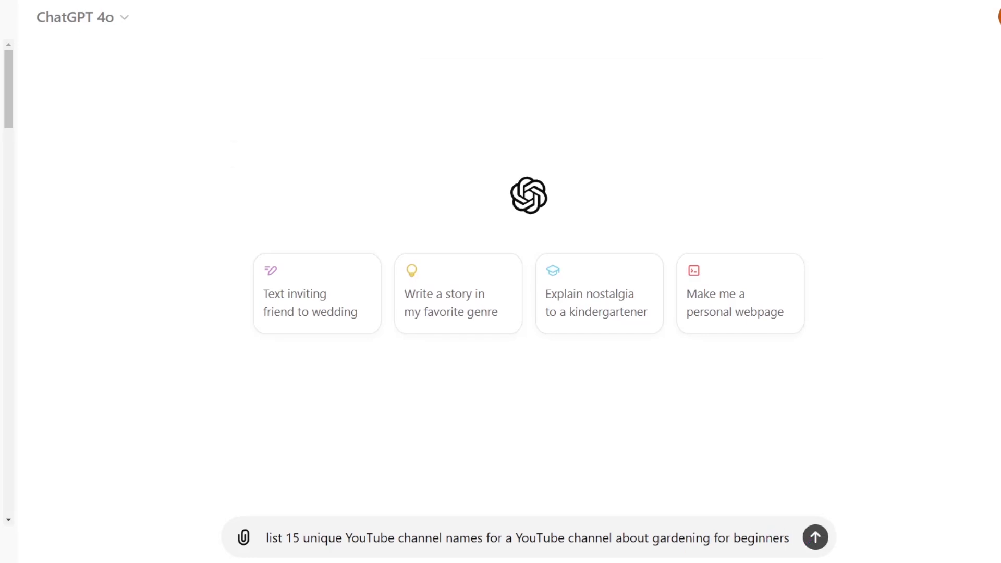
pyautogui.press('Return')
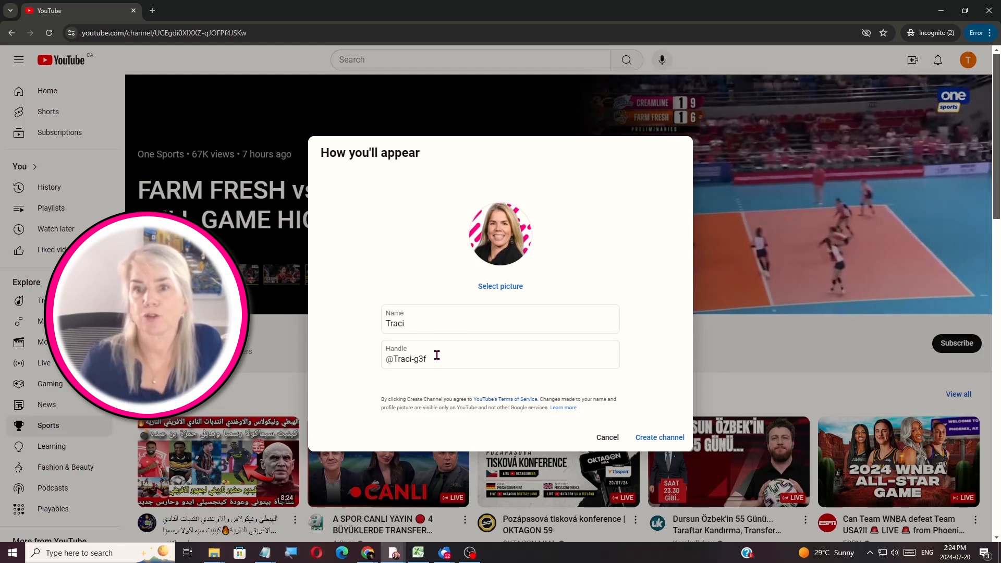
# Replace the default handle by typing 'youtube' and 'over50' until it's available, then create the channel
pyautogui.click(396, 360)
pyautogui.moveTo(396, 360); pyautogui.dragTo(477, 374)
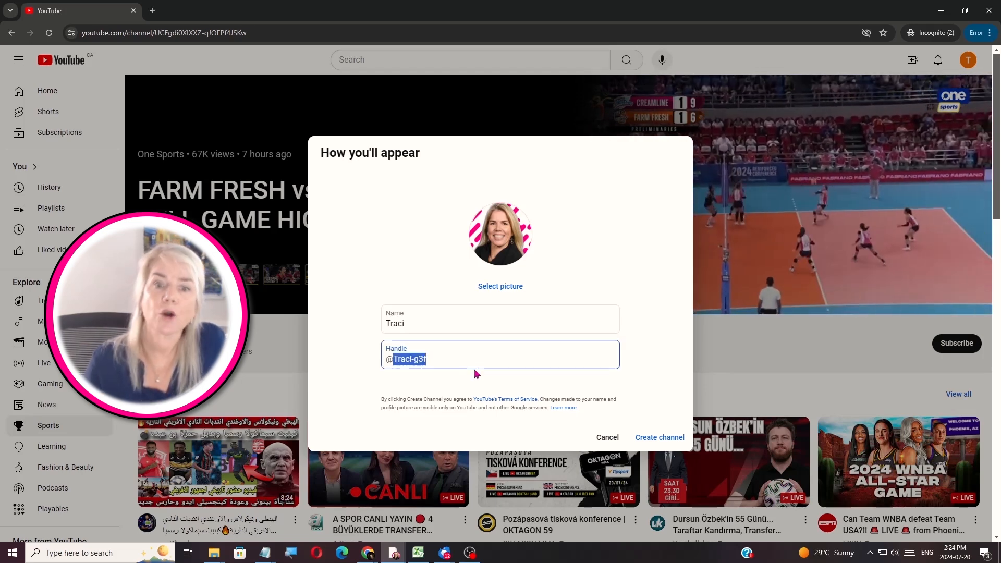
pyautogui.write('youtube')
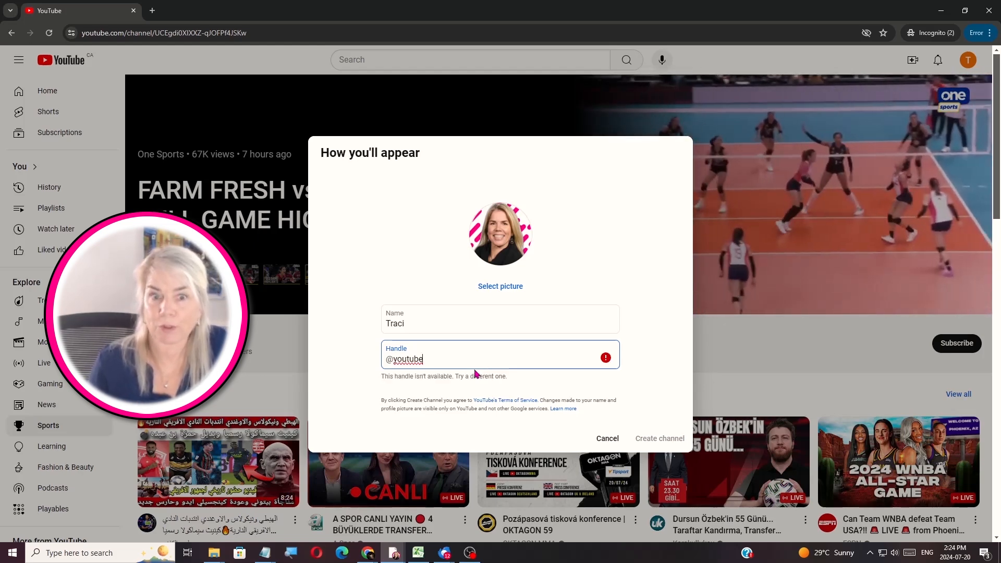
pyautogui.write('over')
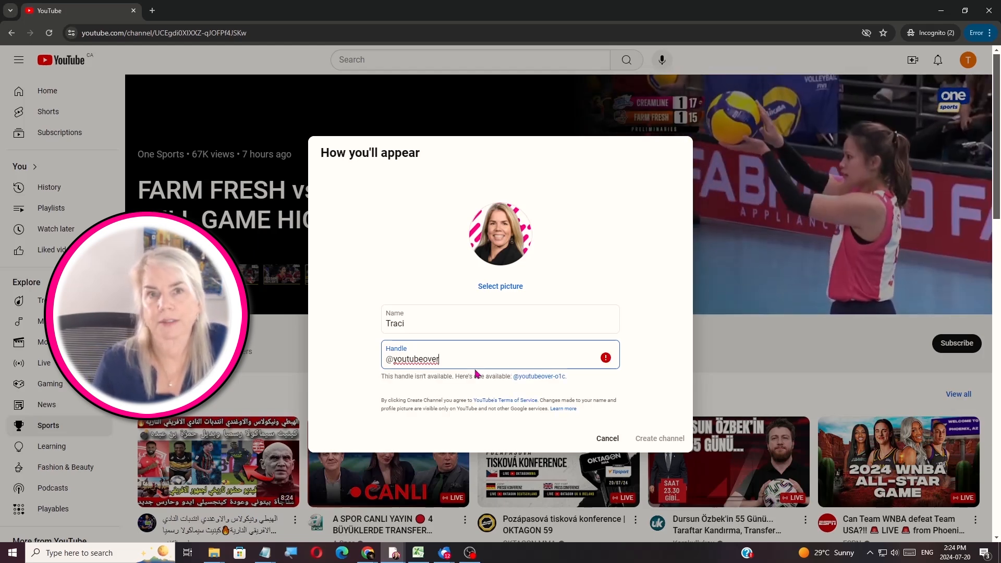
pyautogui.write('50')
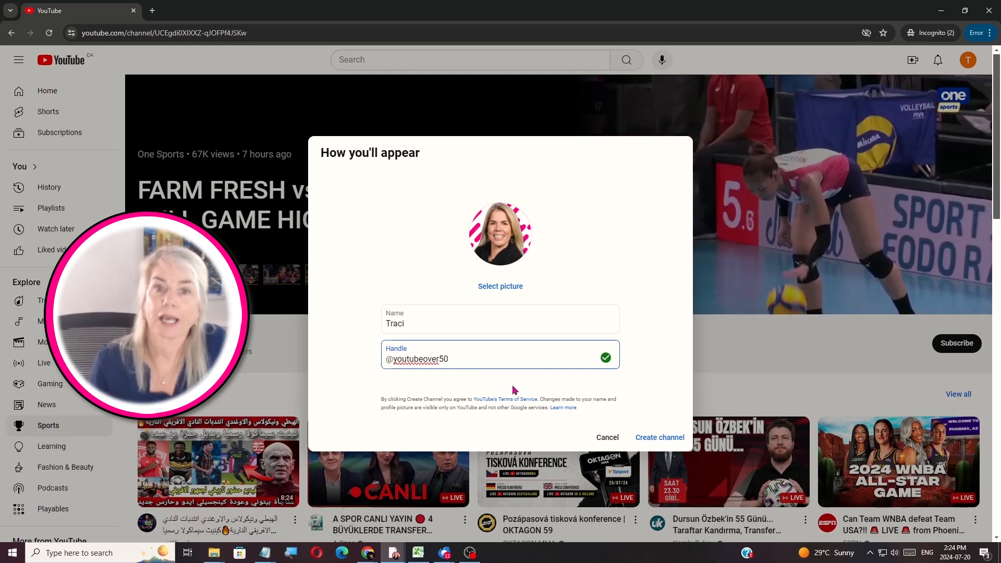
pyautogui.click(670, 436)
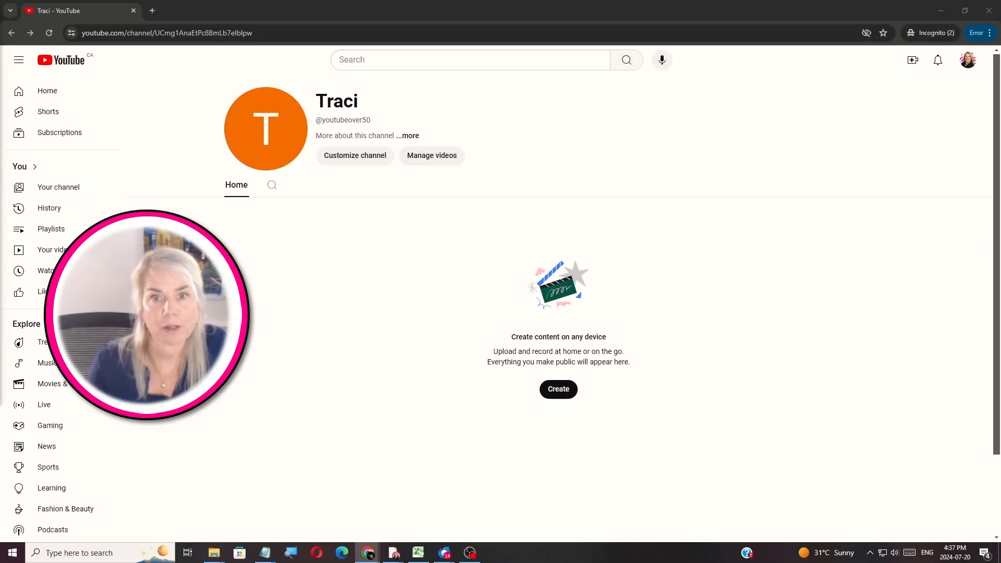
# Open YouTube Studio from the account menu and dismiss the welcome dialog
pyautogui.click(968, 61)
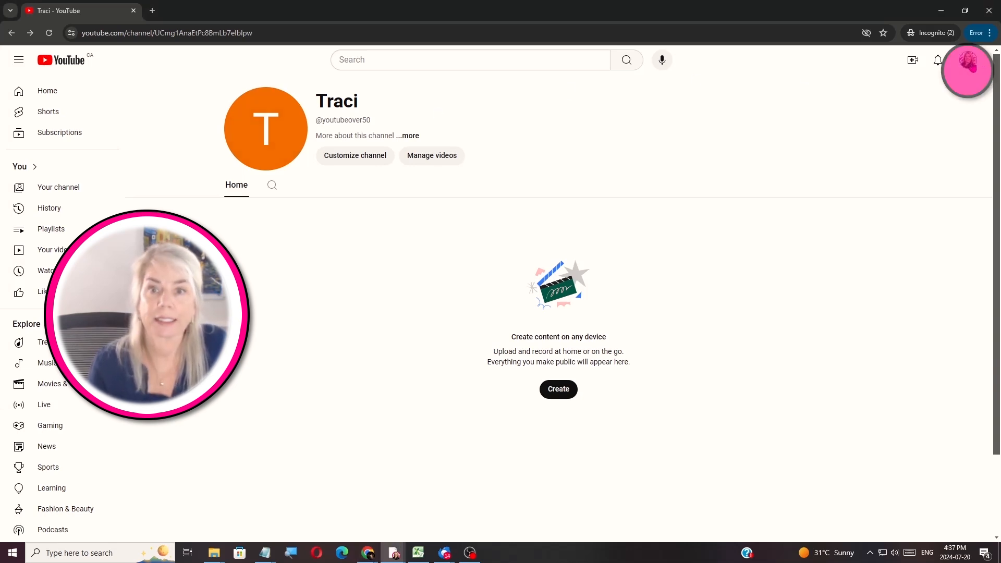
pyautogui.click(879, 210)
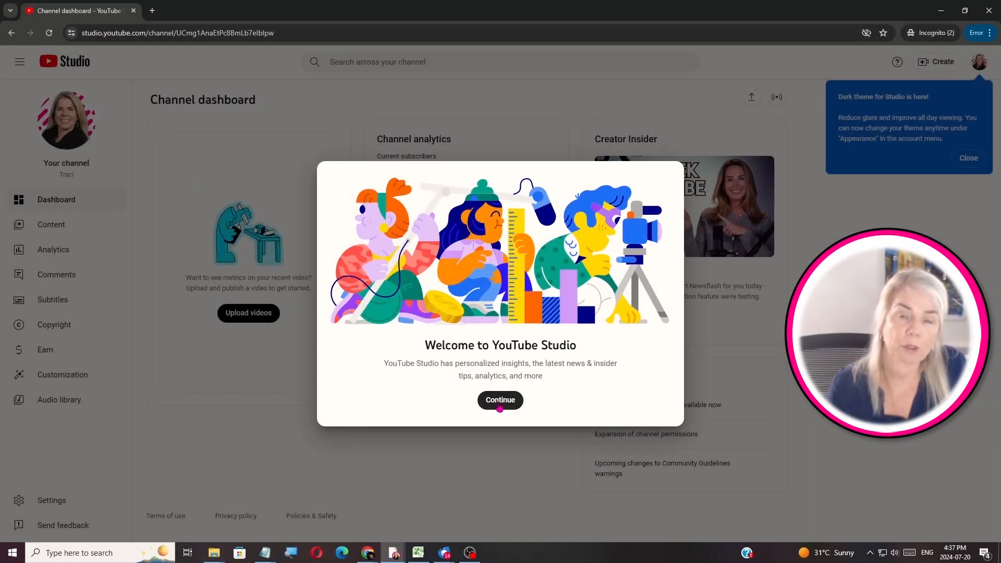
pyautogui.click(499, 407)
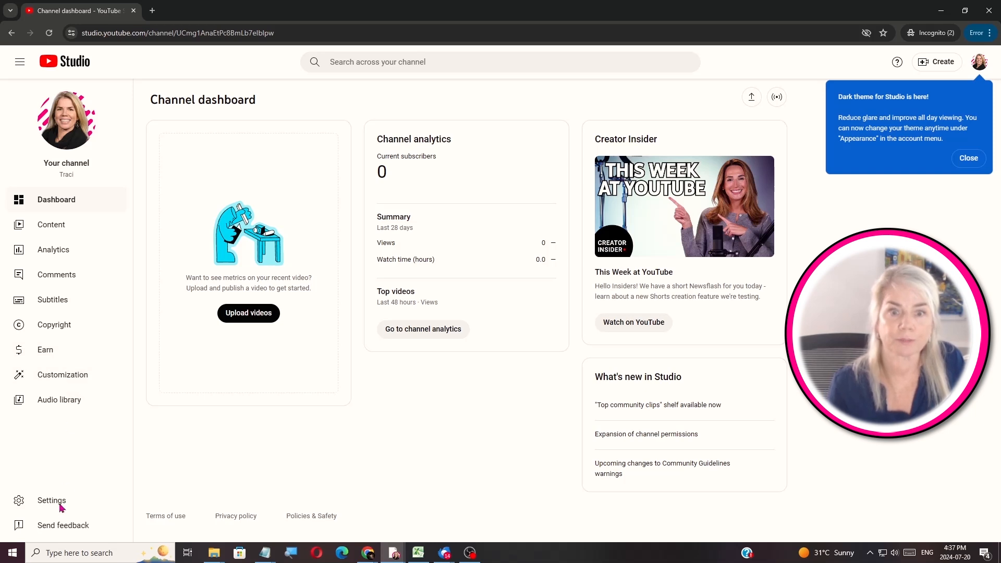
# Expand Intermediate features under Settings > Channel > Feature eligibility and begin phone verification
pyautogui.click(53, 504)
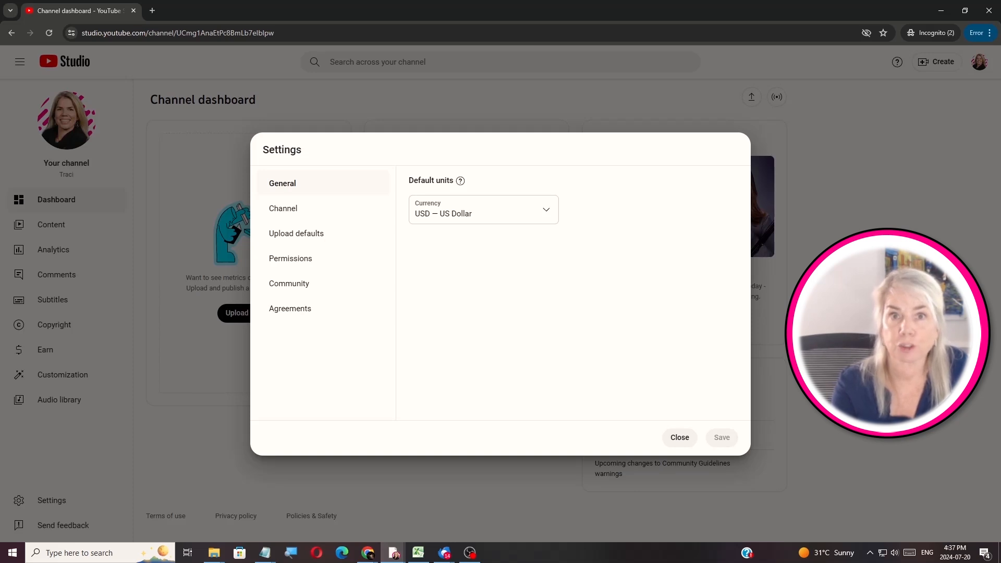
pyautogui.click(281, 220)
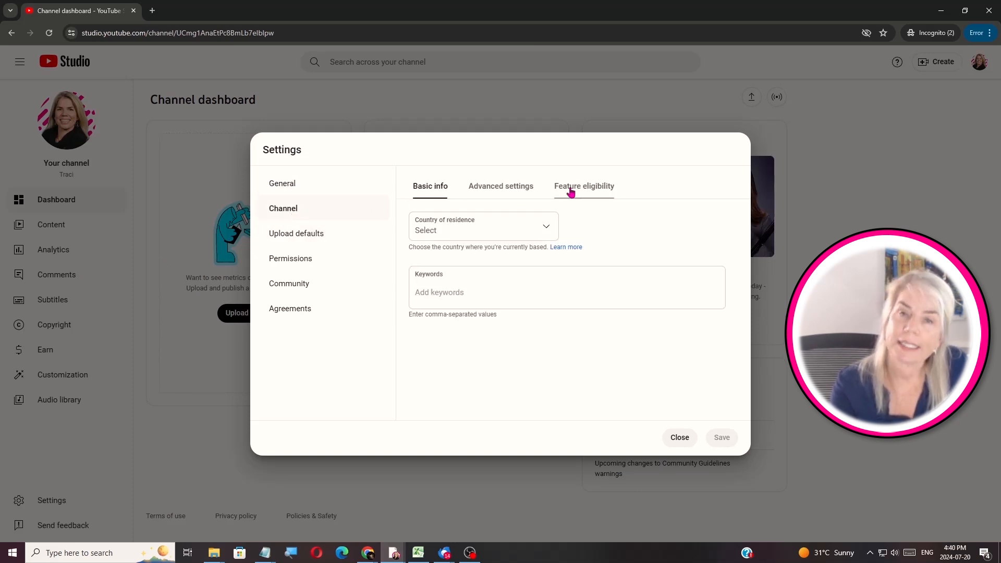
pyautogui.click(571, 191)
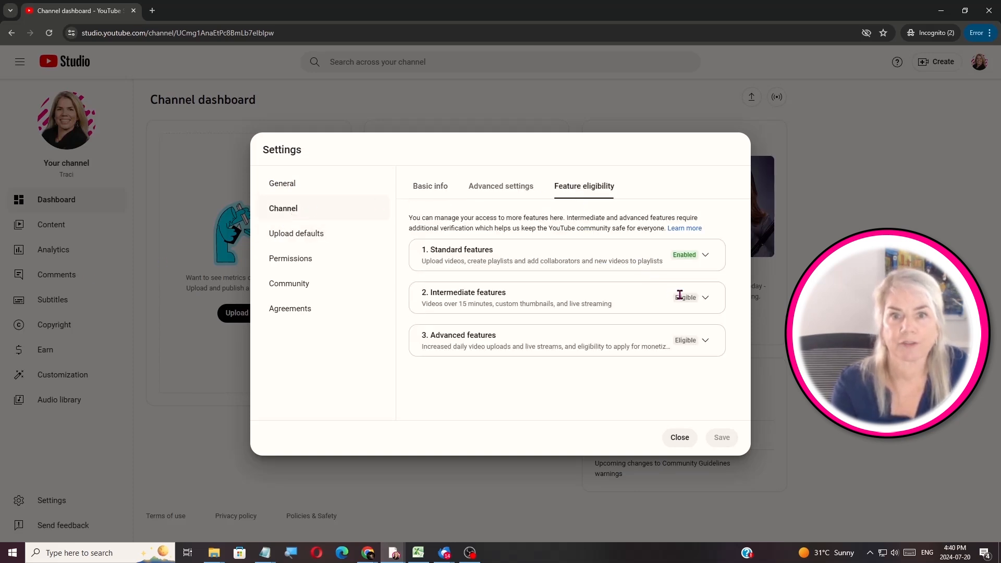
pyautogui.click(706, 298)
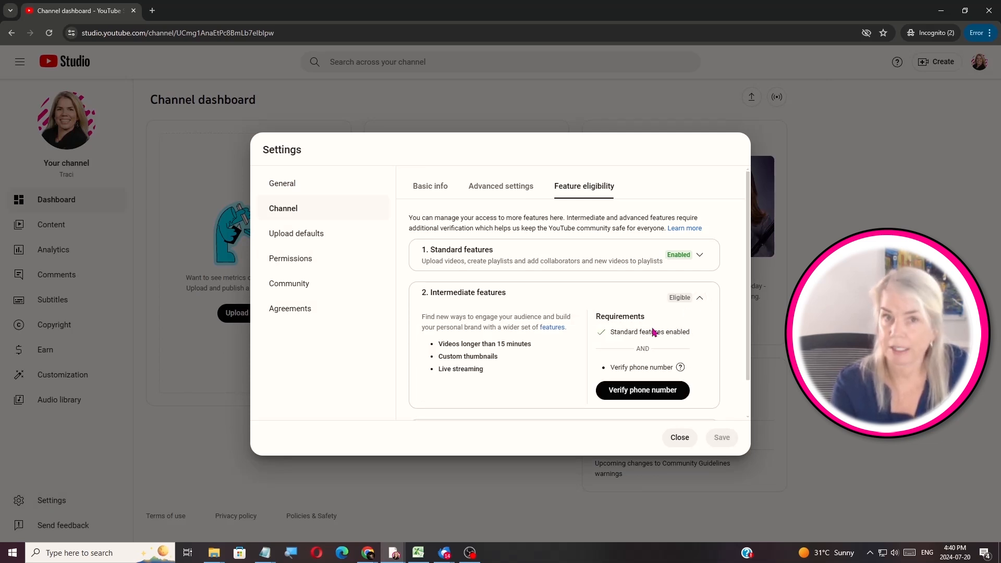
pyautogui.click(628, 397)
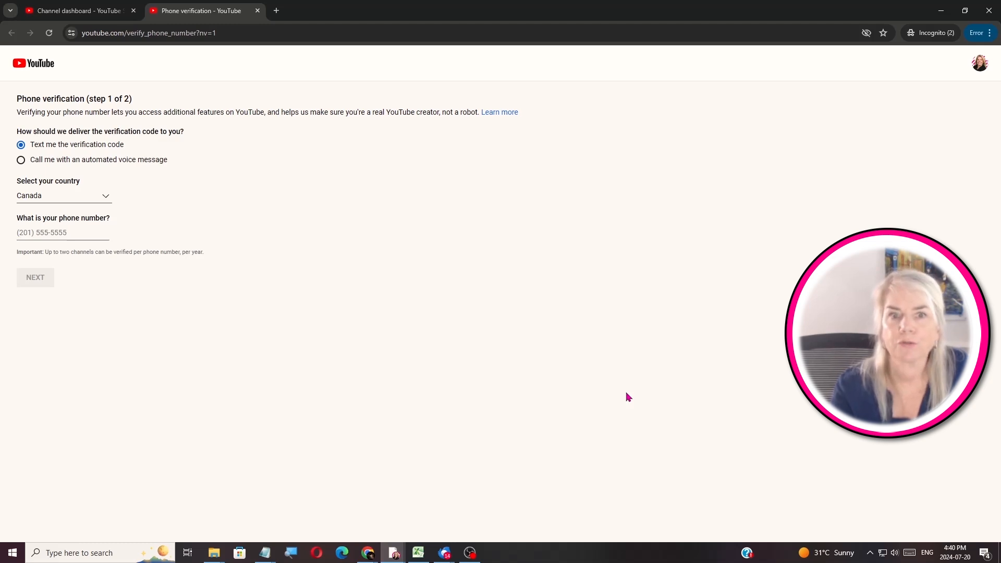
# Enter the phone number, have a code texted, and submit the 6-digit verification code
pyautogui.click(75, 235)
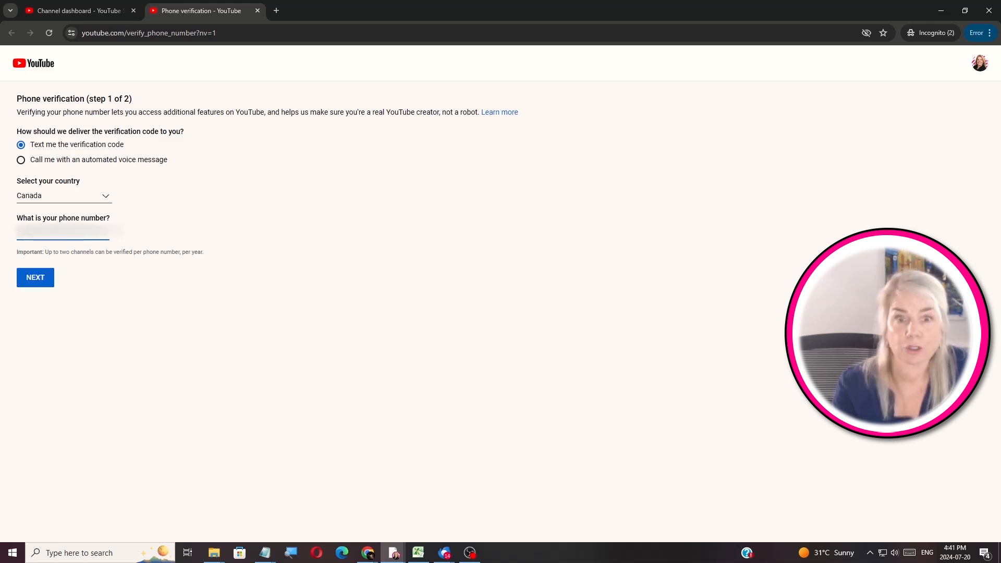
pyautogui.click(33, 278)
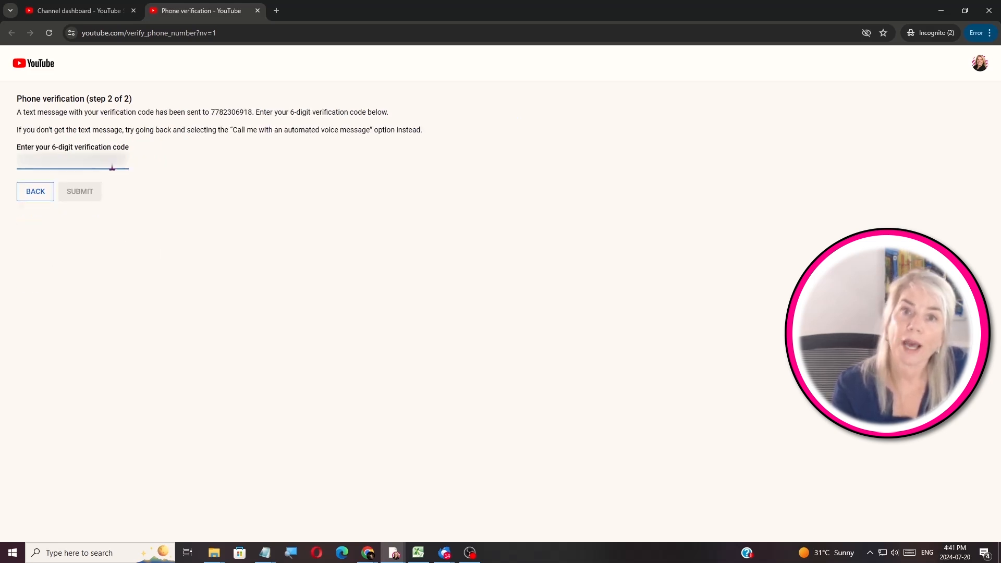
pyautogui.click(113, 164)
pyautogui.write('5****')
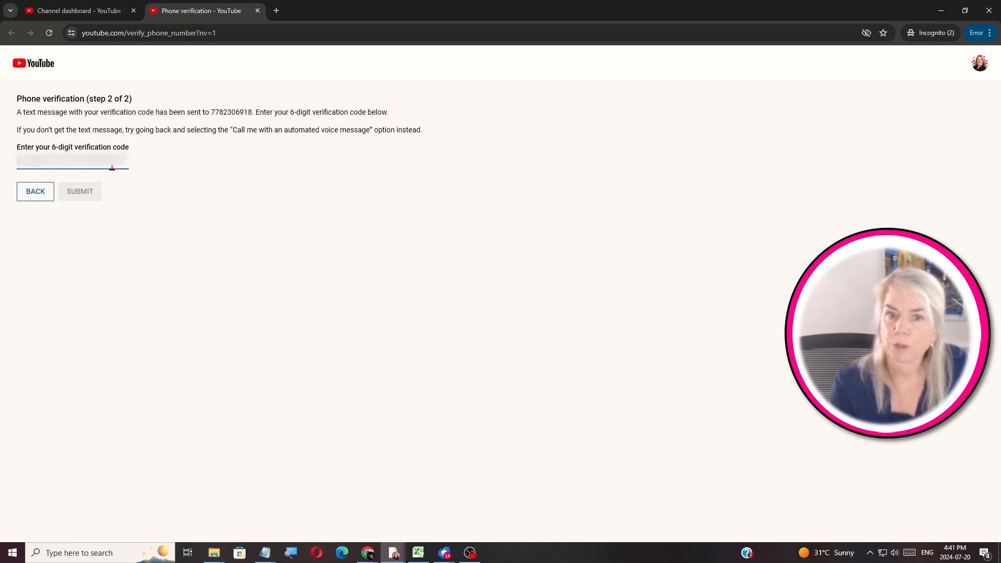
pyautogui.write('*')
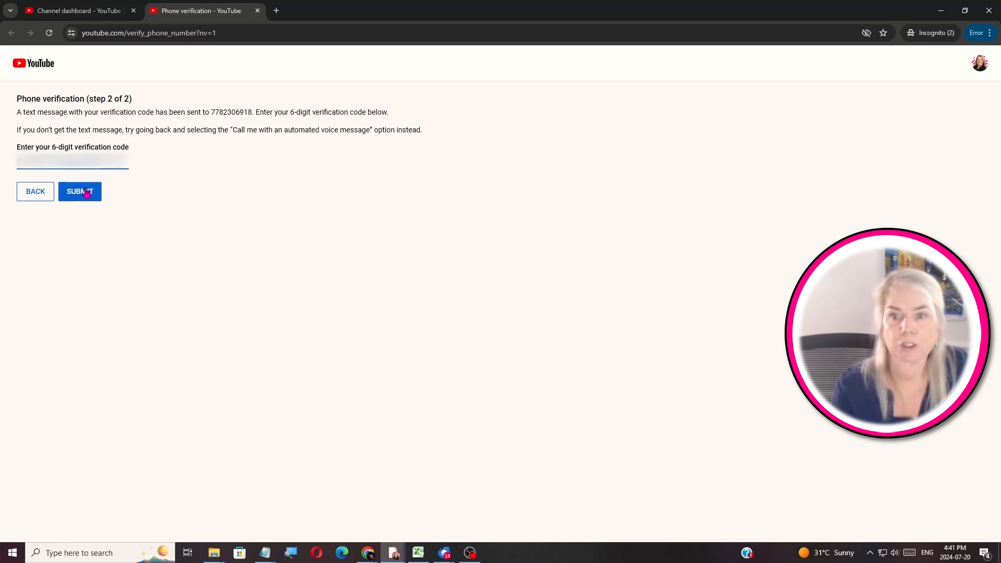
pyautogui.click(86, 193)
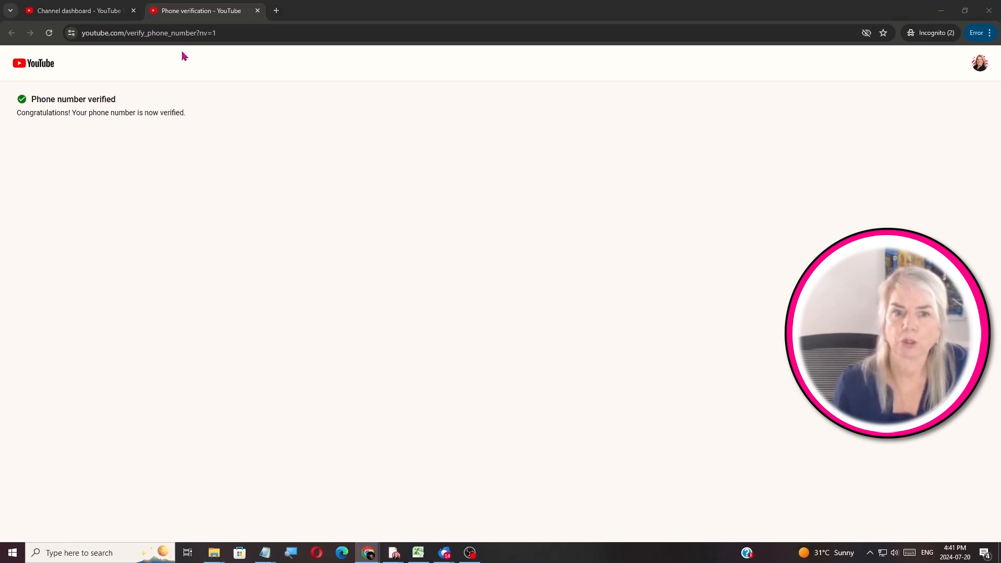
# Back in Feature eligibility, expand Advanced features and highlight External links in video descriptions
pyautogui.click(257, 11)
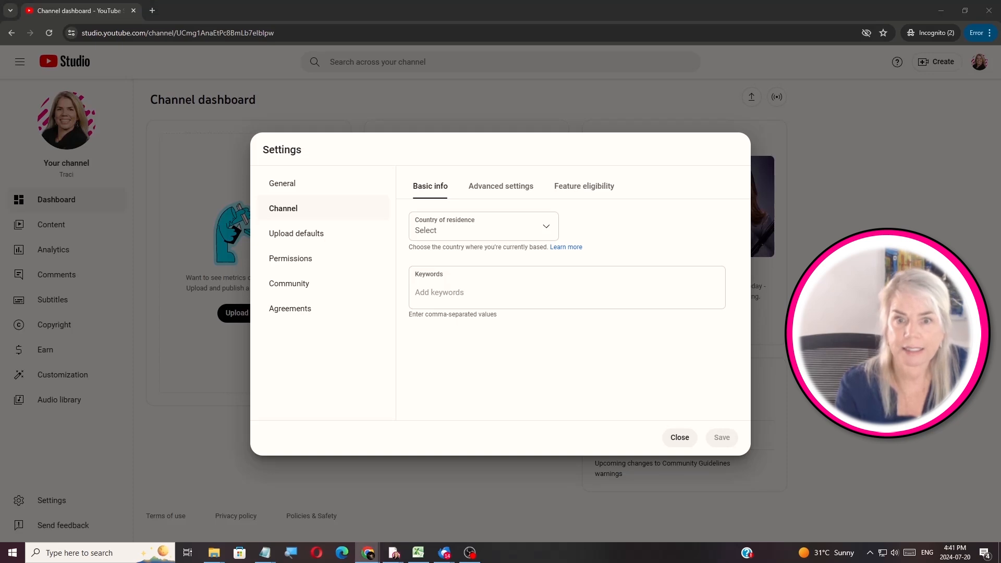
pyautogui.click(598, 193)
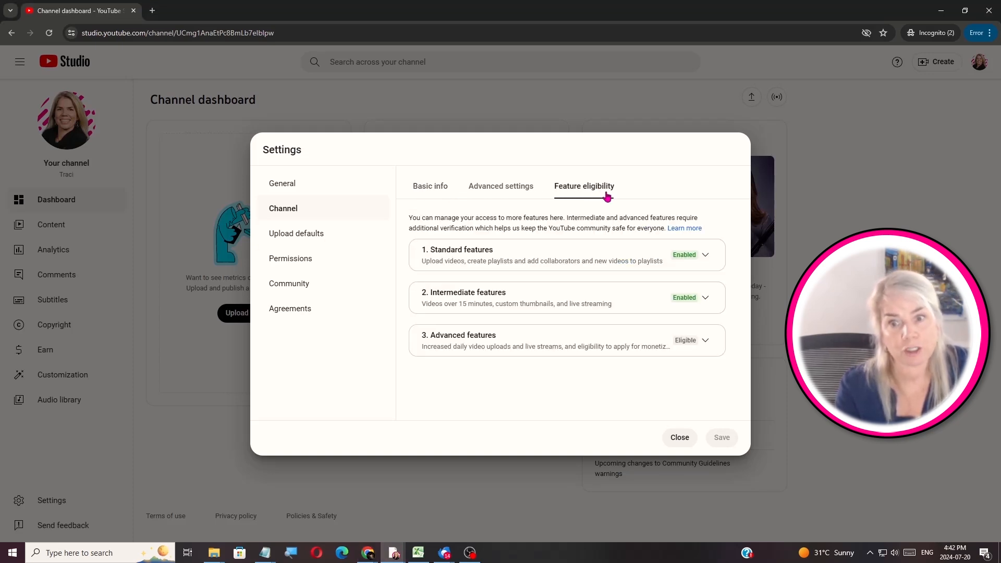
pyautogui.click(709, 346)
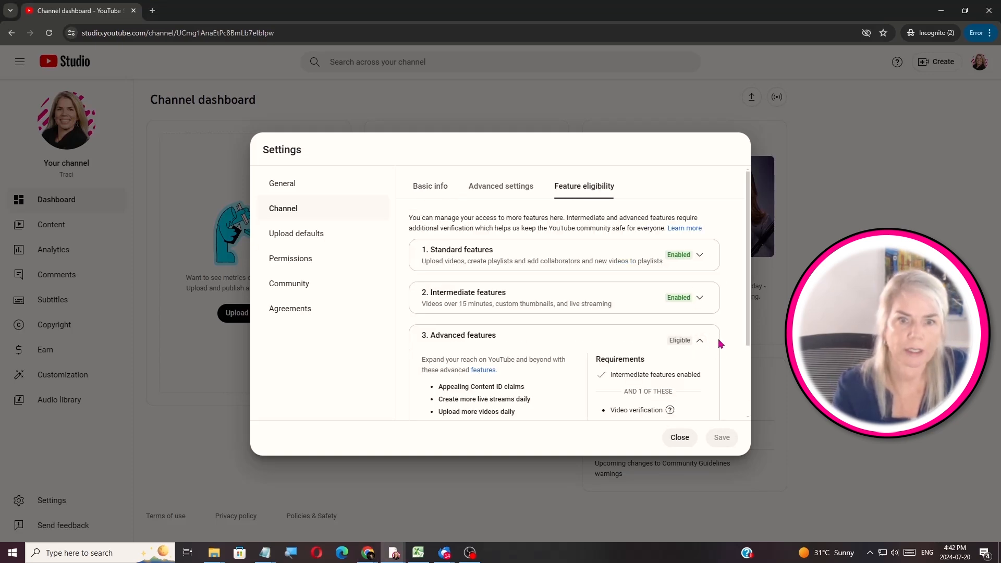
pyautogui.moveTo(750, 336); pyautogui.dragTo(746, 400)
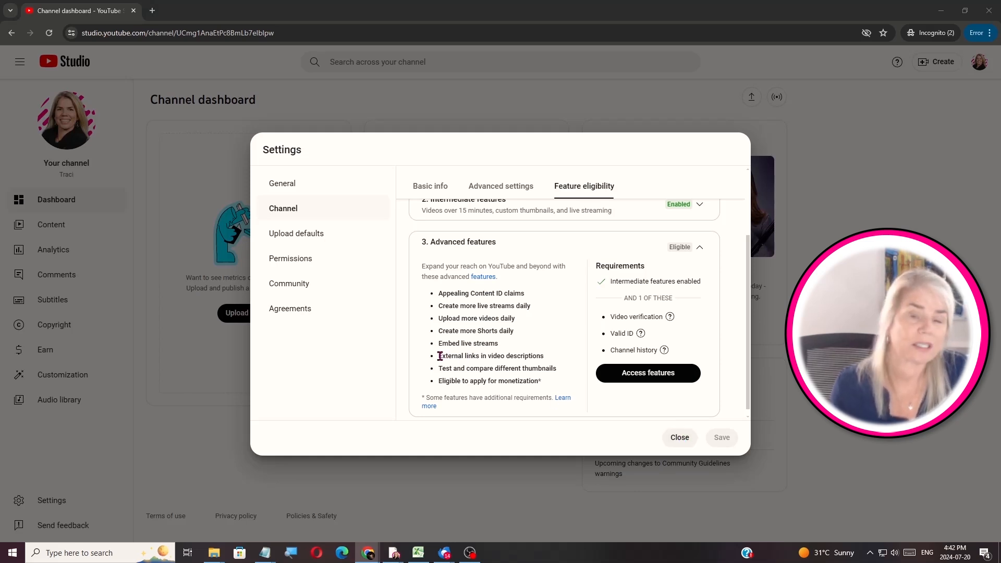
pyautogui.moveTo(439, 356); pyautogui.dragTo(557, 359)
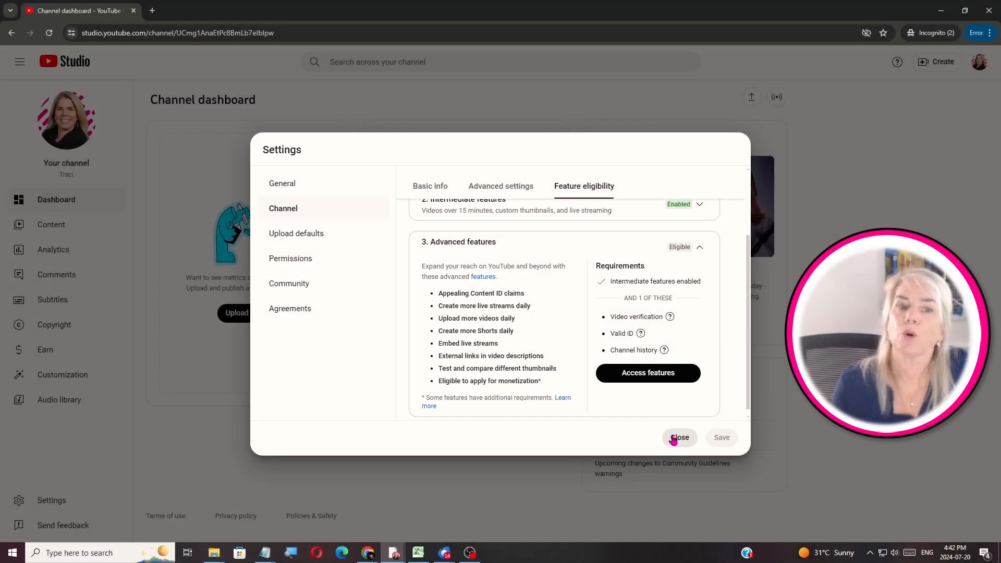
# Reopen the channel settings and set the country of residence to Canada
pyautogui.click(677, 438)
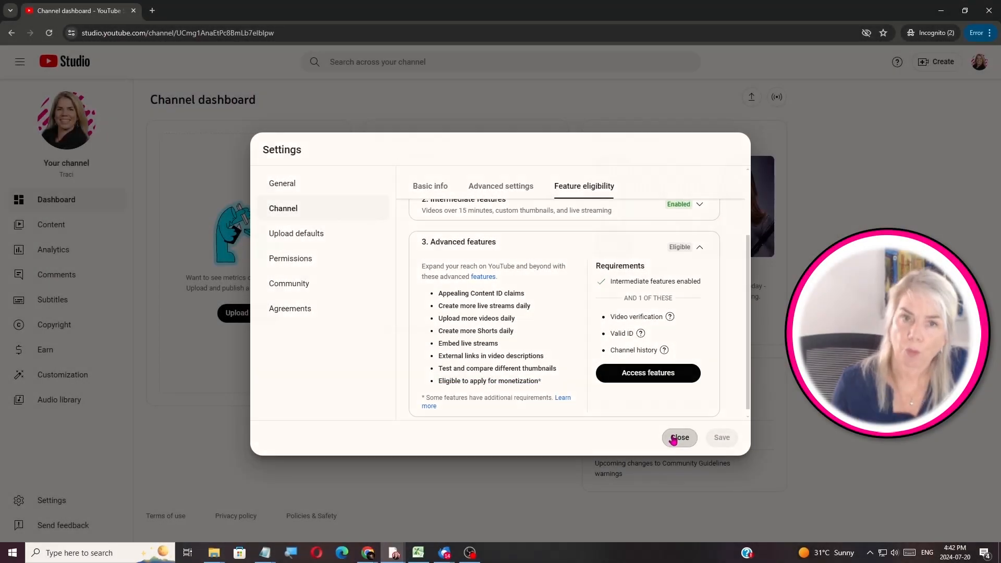
pyautogui.click(51, 501)
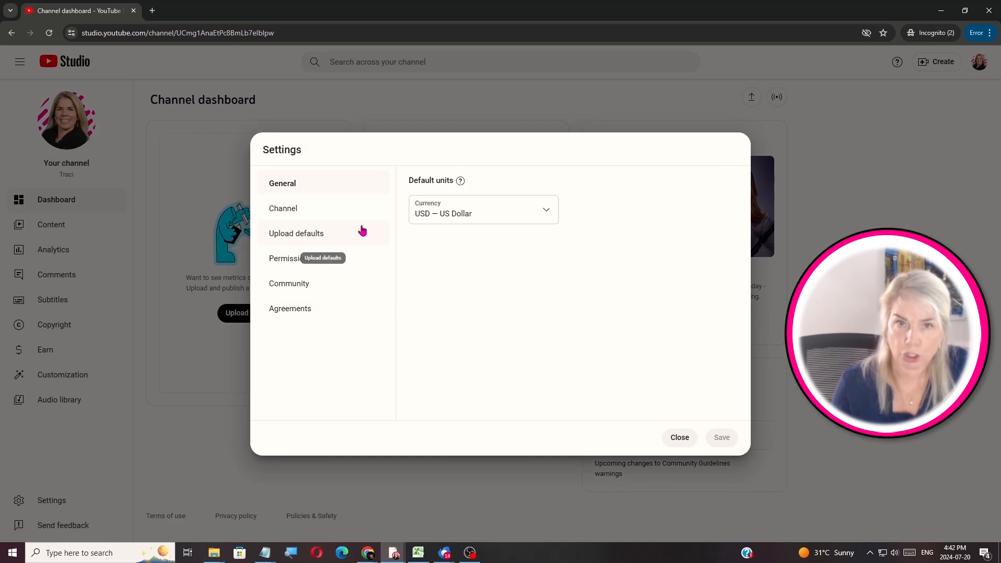
pyautogui.click(305, 212)
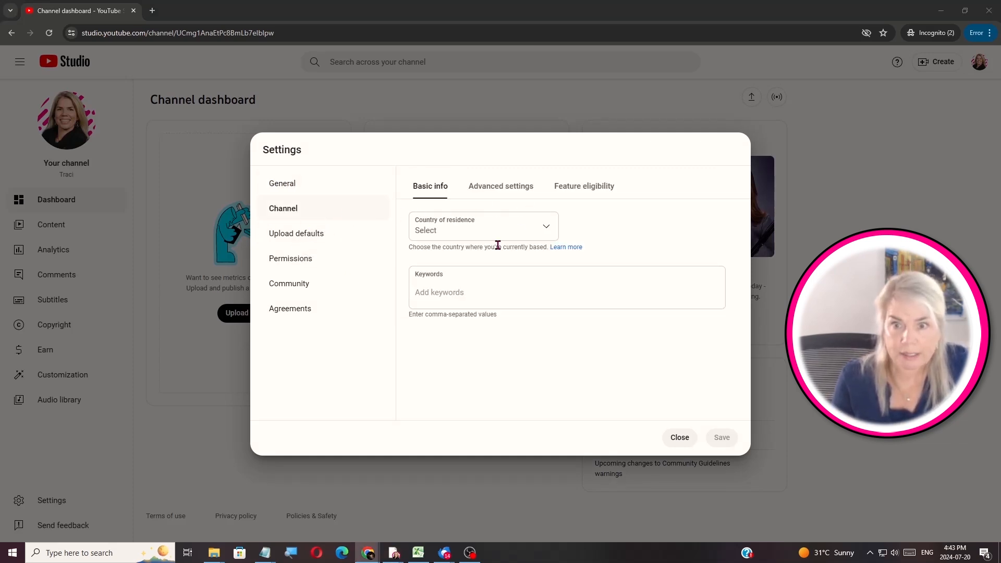
pyautogui.click(508, 228)
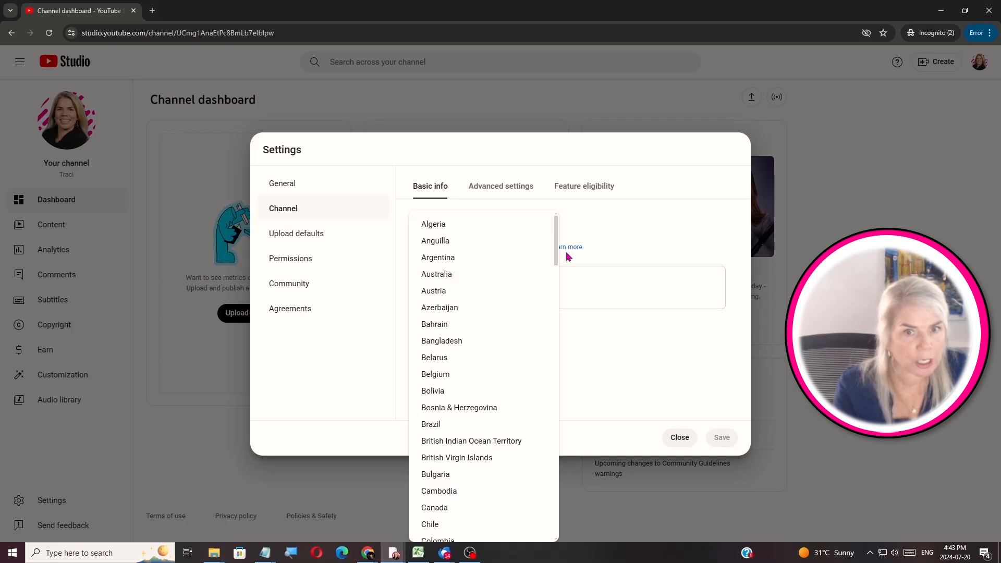
pyautogui.scroll(-3, 556, 283)
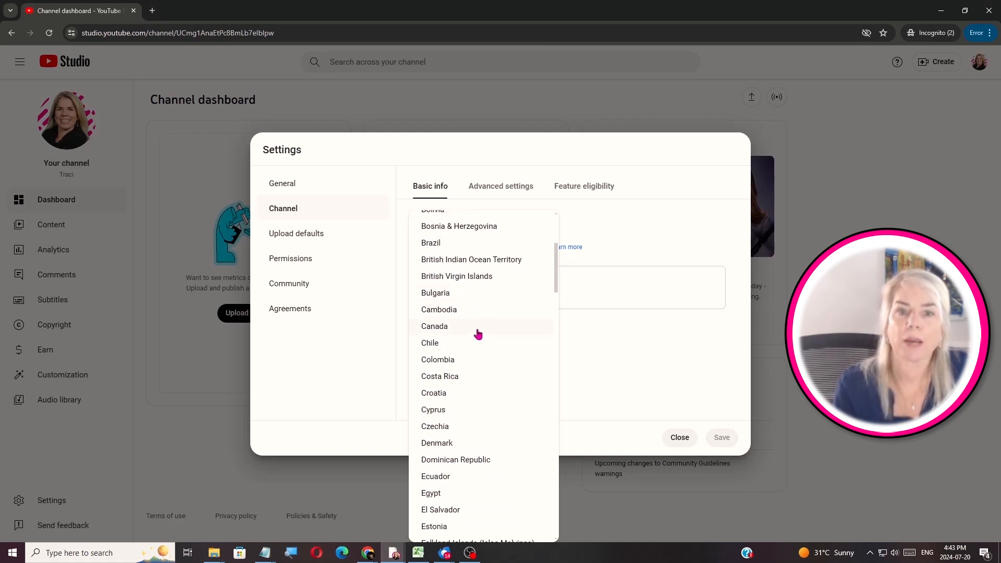
pyautogui.click(473, 330)
# Add keywords tools for youtube, how to grow on youtube, youtube tips for beginners, youtube tools for creators, youtubeover50
pyautogui.click(428, 289)
pyautogui.write('youtube')
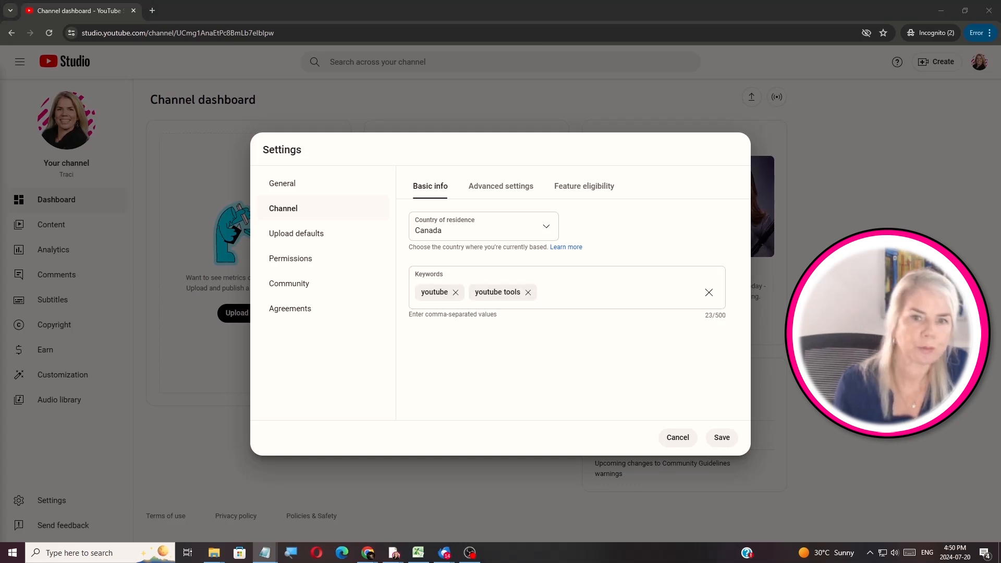
pyautogui.click(550, 289)
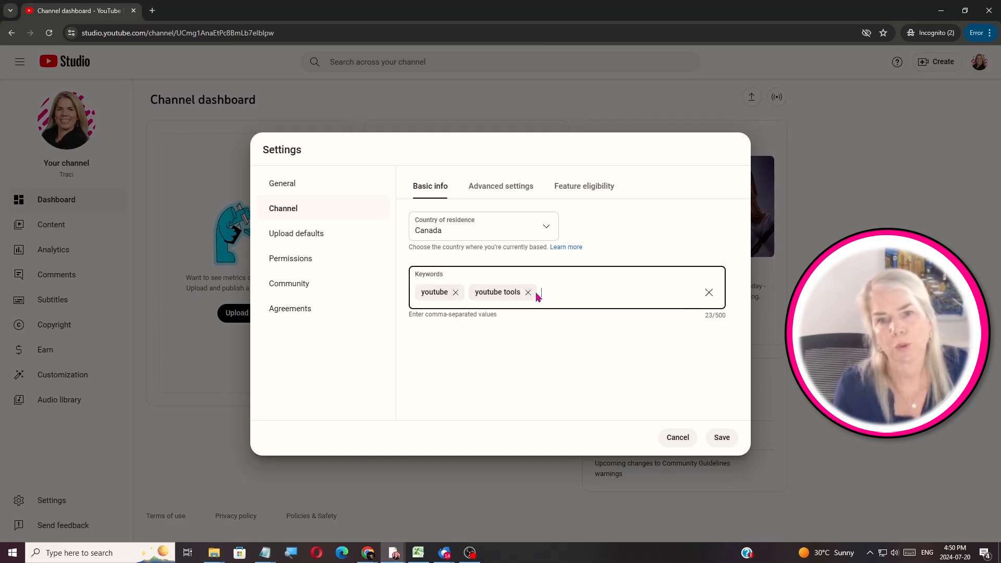
pyautogui.write('tools for youtube')
pyautogui.click(639, 293)
pyautogui.write('how to grow on youtube')
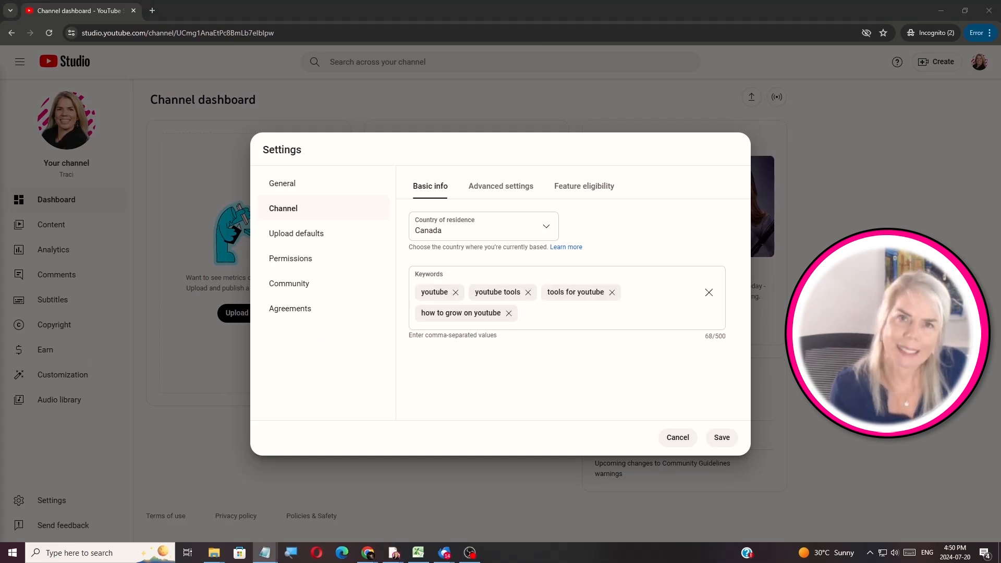
pyautogui.click(556, 326)
pyautogui.write('youtube tips for beginners')
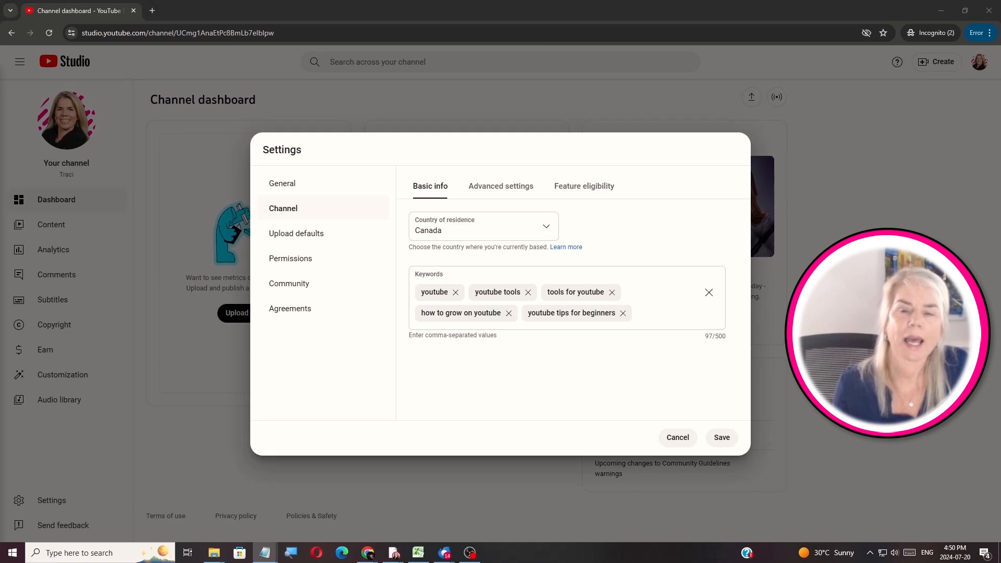
pyautogui.click(663, 318)
pyautogui.write('youtube tools for creators')
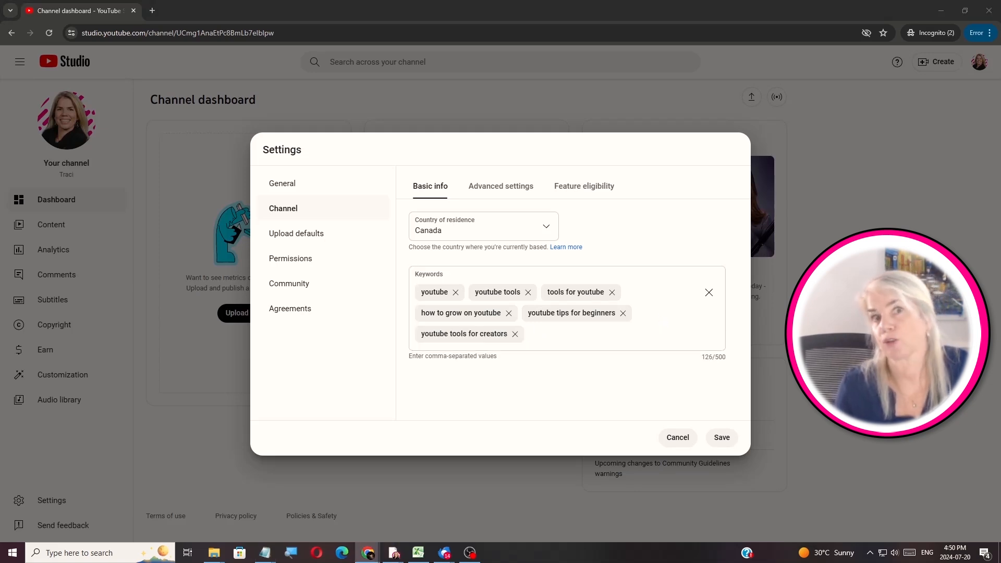
pyautogui.click(543, 340)
pyautogui.write('youtubeover50')
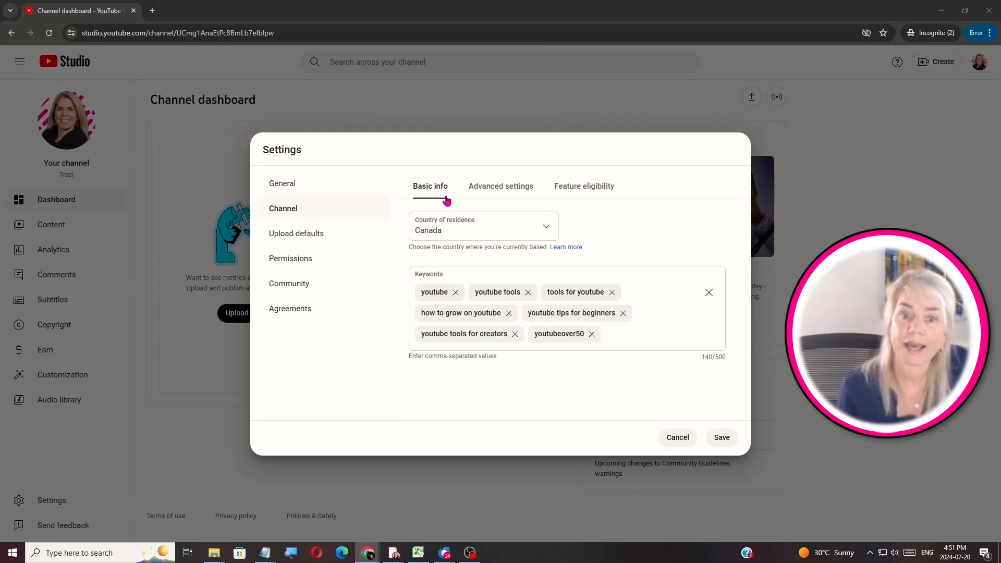
pyautogui.click(487, 191)
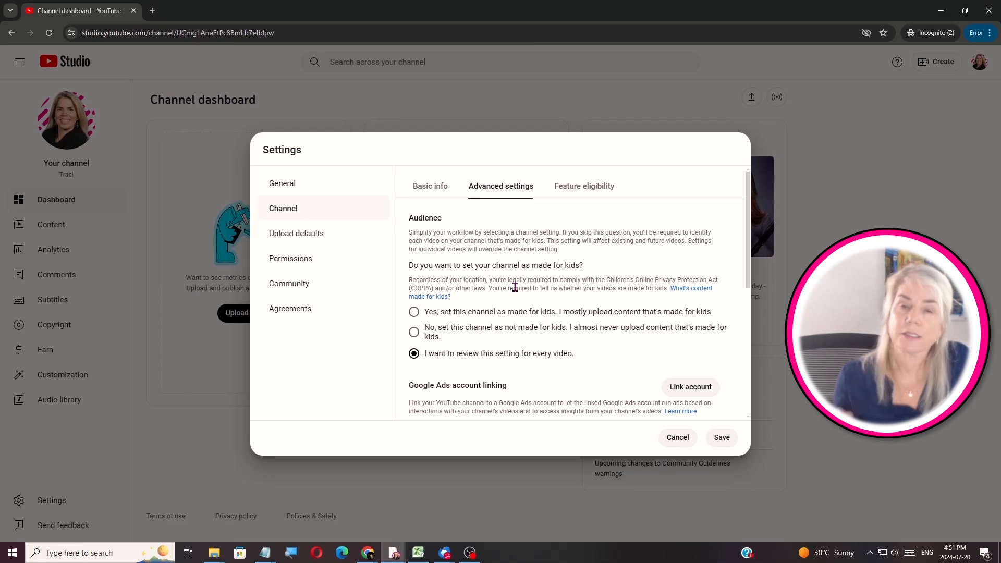
# Set the channel as not made for kids and hide inappropriate words in auto captions, then save
pyautogui.click(414, 332)
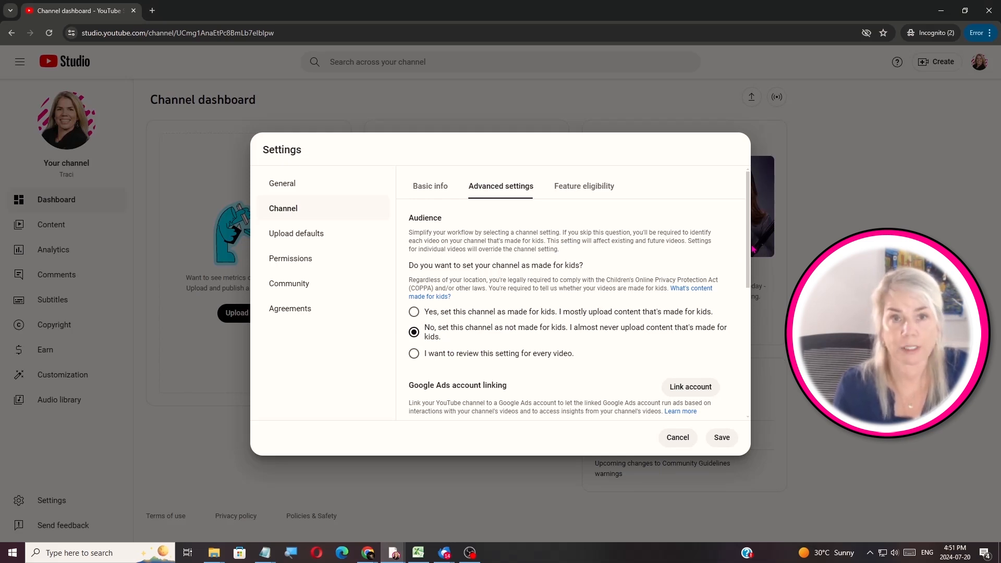
pyautogui.scroll(-2, 744, 287)
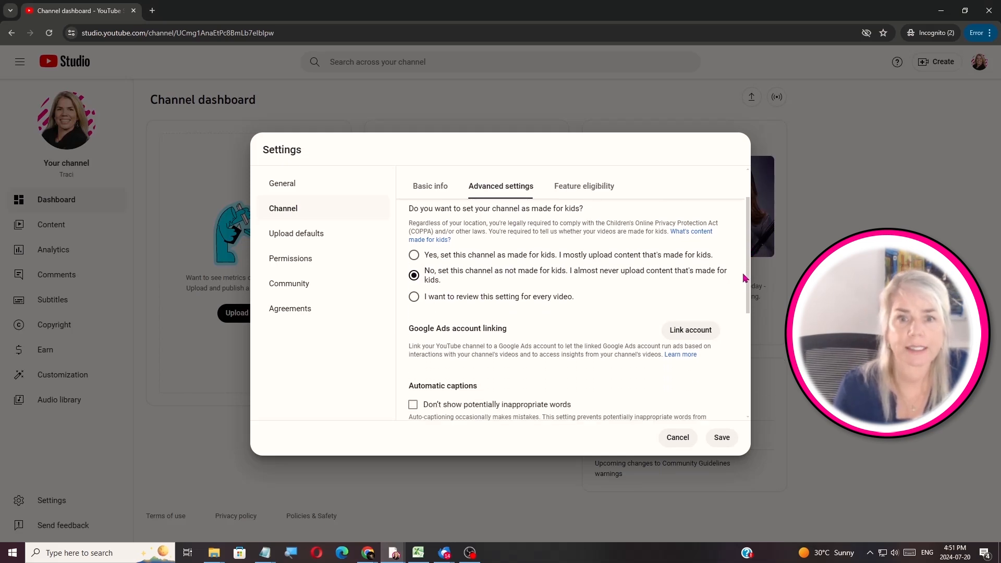
pyautogui.scroll(-1, 743, 287)
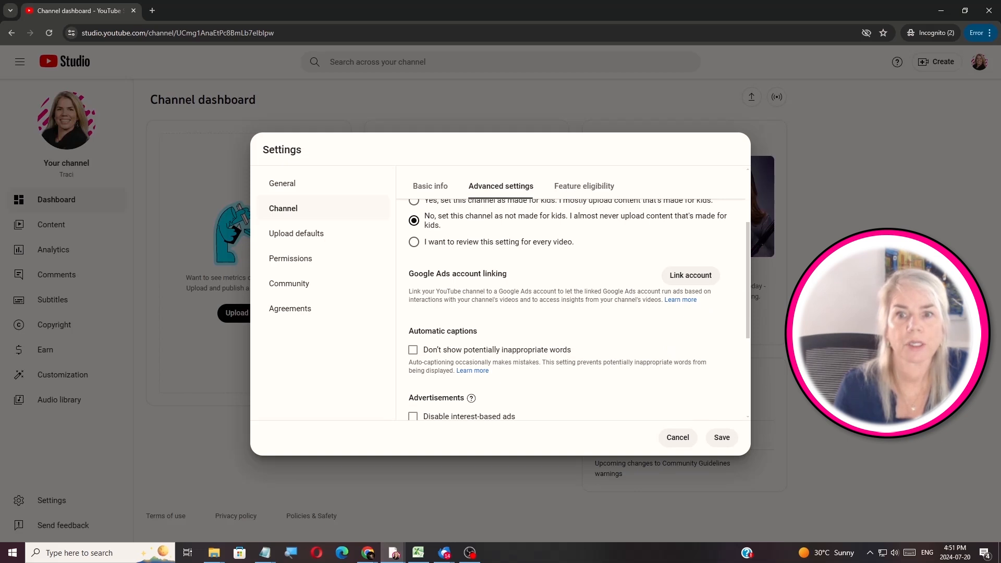
pyautogui.scroll(-2, 475, 308)
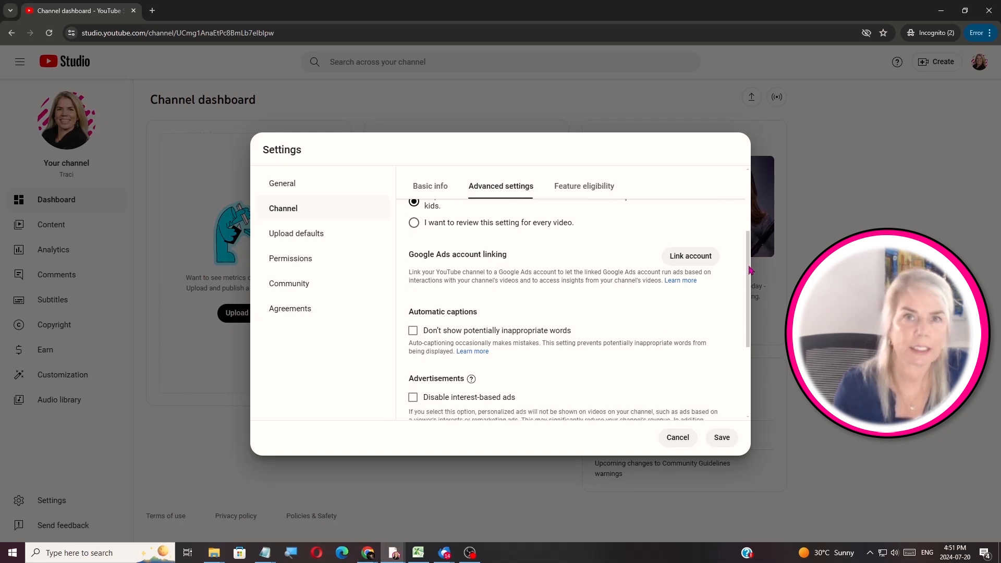
pyautogui.click(413, 286)
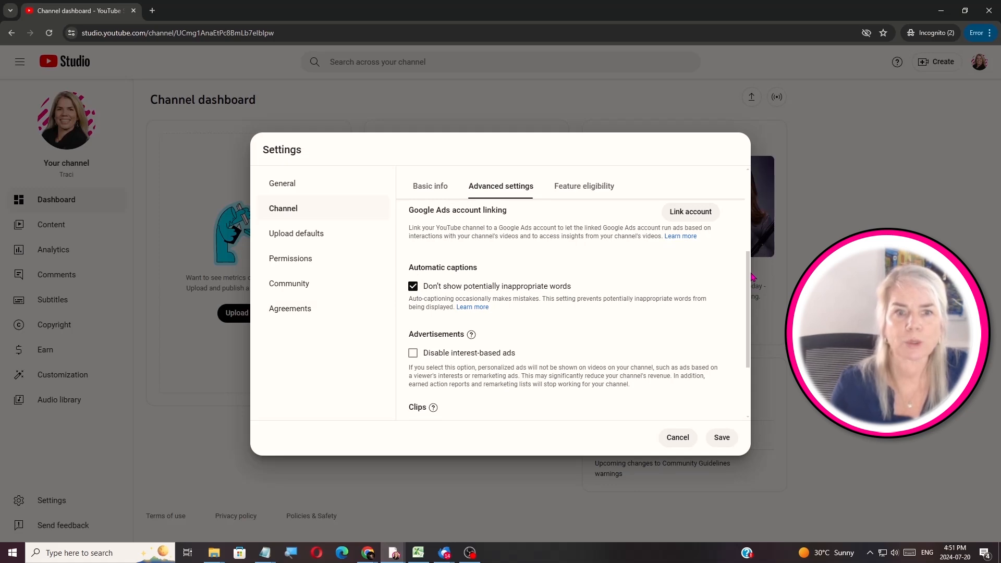
pyautogui.scroll(5, 752, 277)
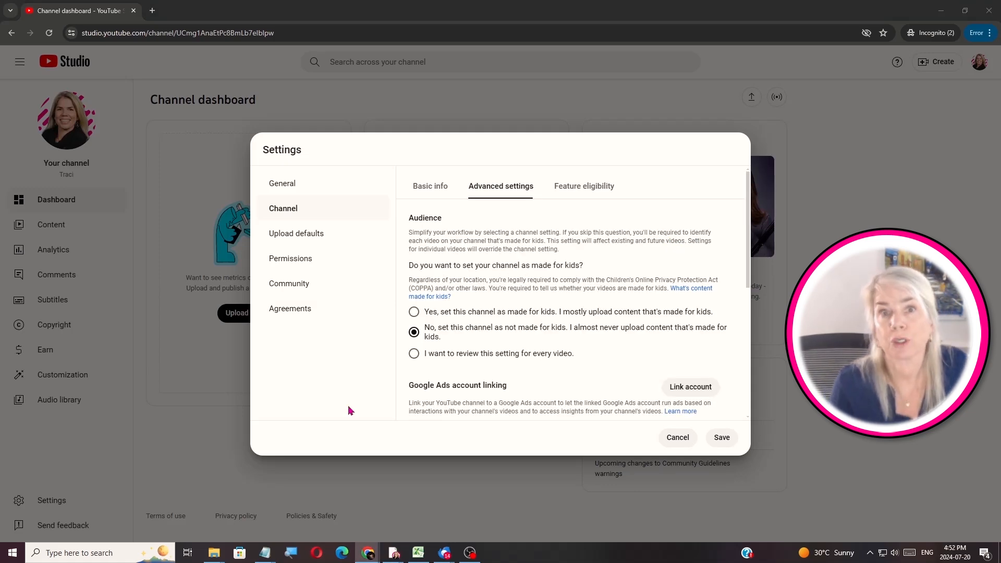
pyautogui.click(725, 438)
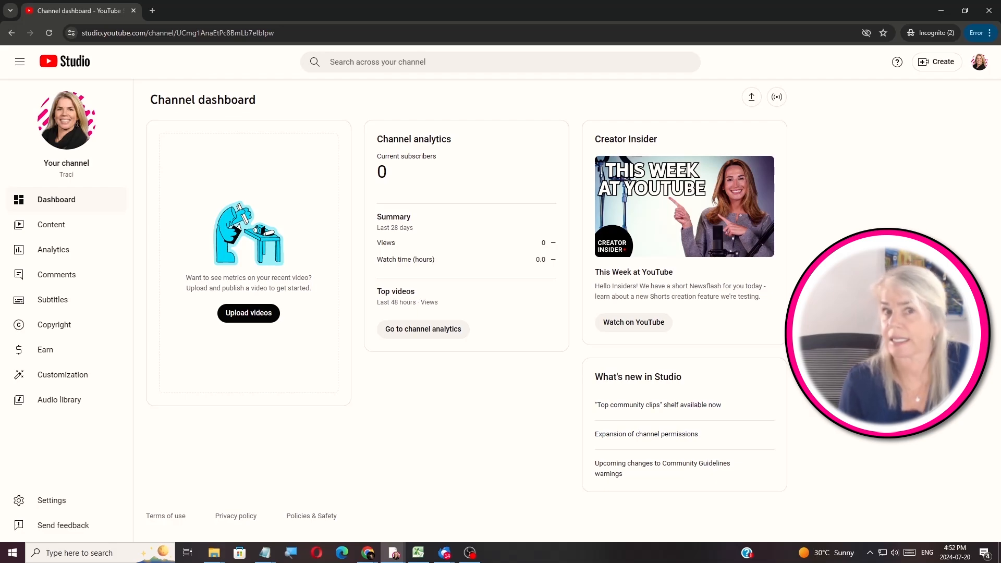
pyautogui.hotkey('alt', 'Tab')
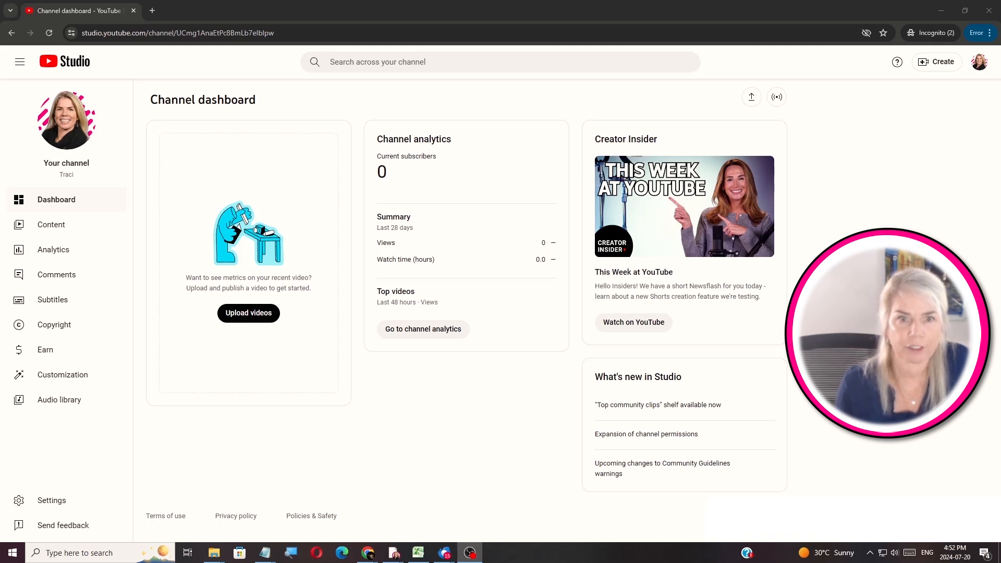
# Set the default upload video language to English and the category to Education
pyautogui.click(54, 501)
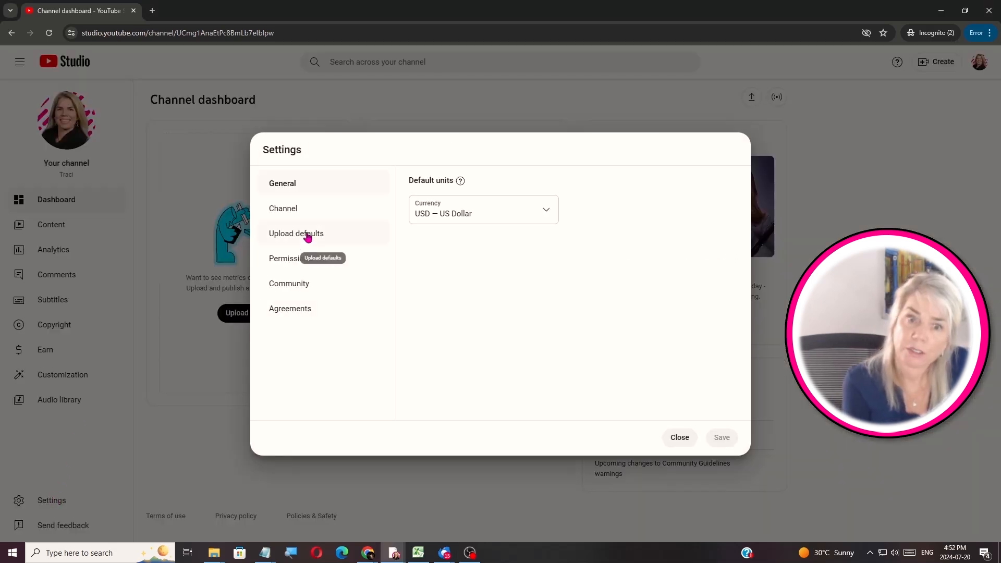
pyautogui.click(306, 234)
pyautogui.click(500, 188)
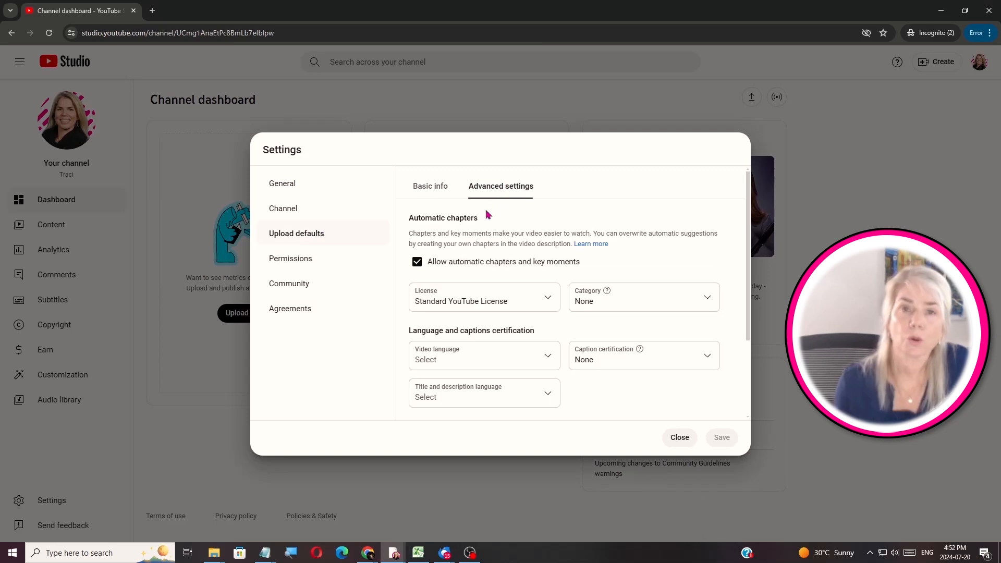
pyautogui.click(513, 358)
pyautogui.moveTo(557, 76); pyautogui.dragTo(559, 130)
pyautogui.click(475, 205)
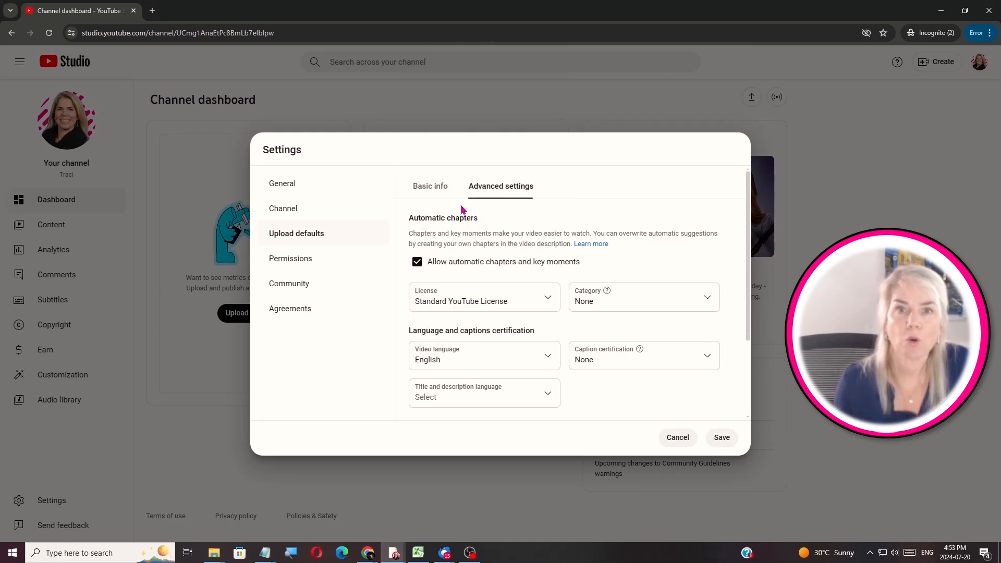
pyautogui.click(628, 299)
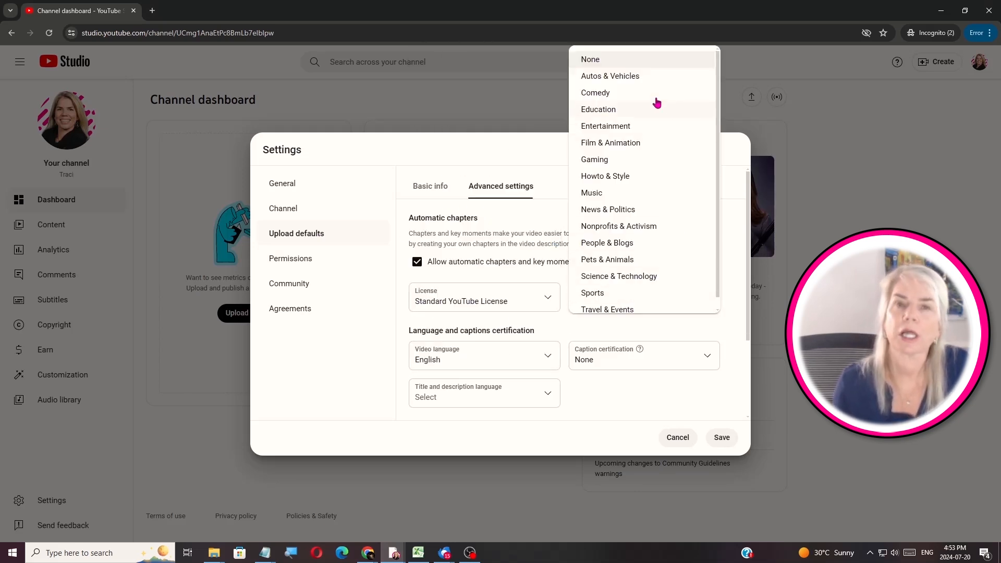
pyautogui.click(621, 112)
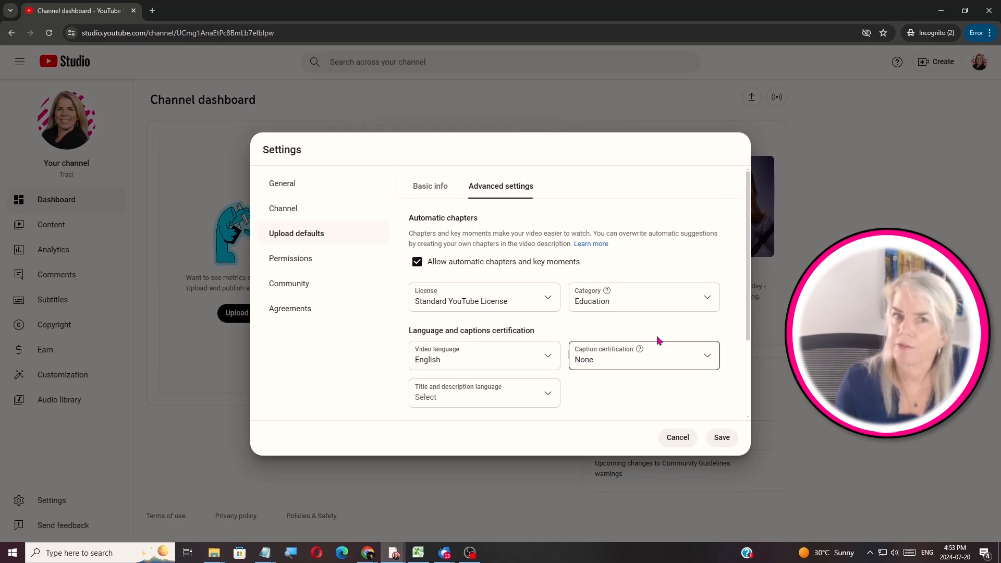
# Set the title and description language to English and save the upload defaults
pyautogui.scroll(-1, 747, 282)
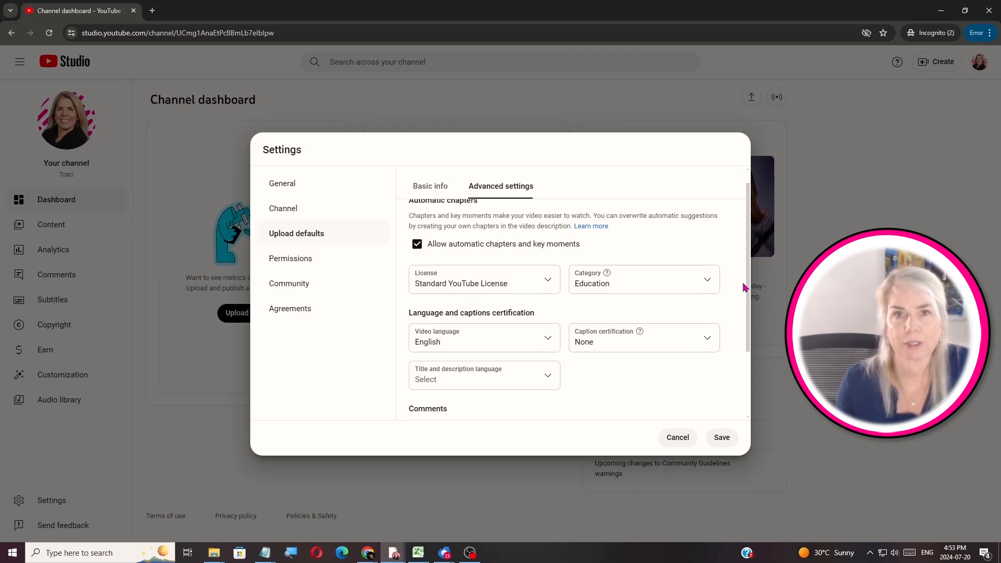
pyautogui.scroll(-2, 745, 287)
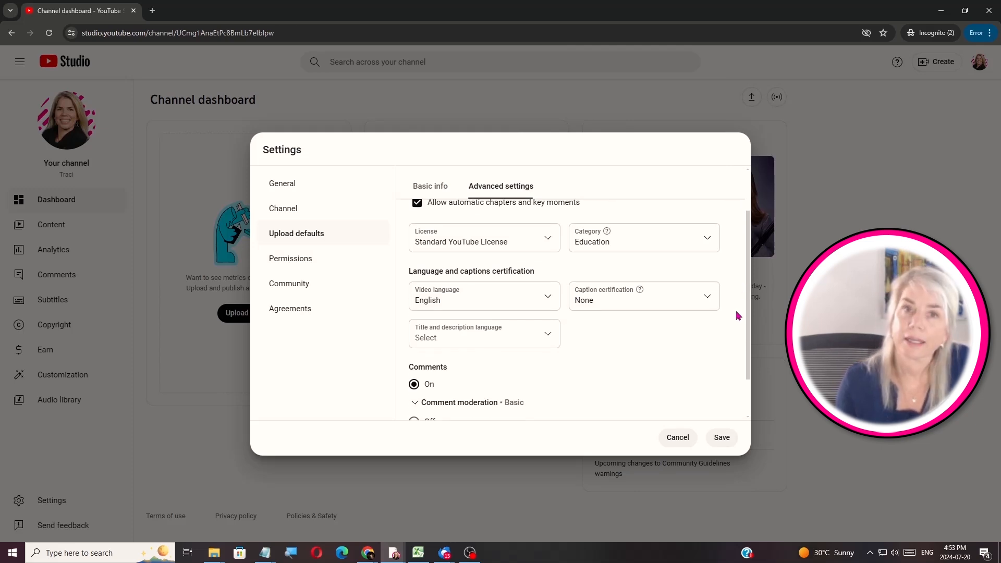
pyautogui.click(452, 328)
pyautogui.moveTo(557, 67); pyautogui.dragTo(554, 108)
pyautogui.scroll(-2, 552, 107)
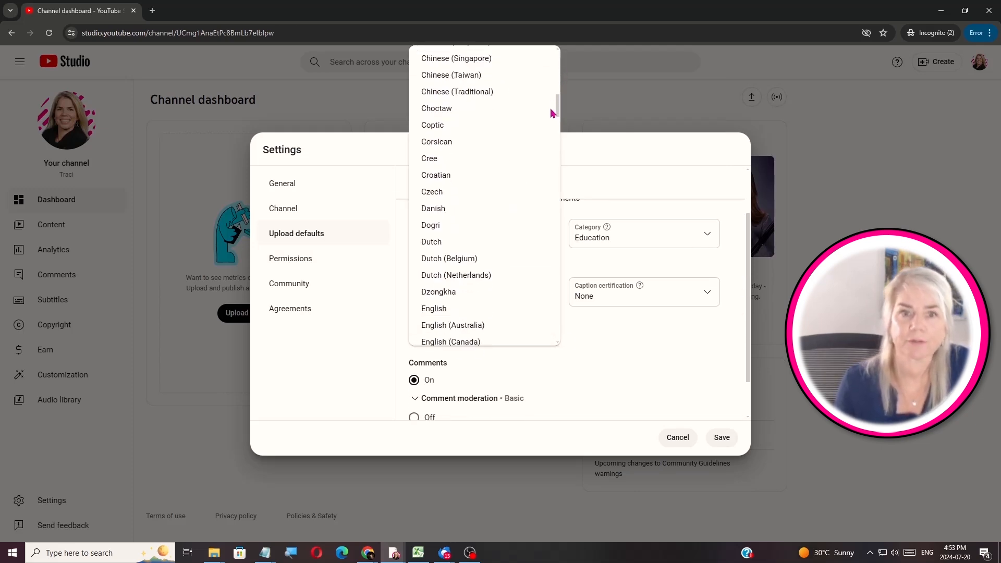
pyautogui.click(462, 302)
pyautogui.scroll(-2, 750, 339)
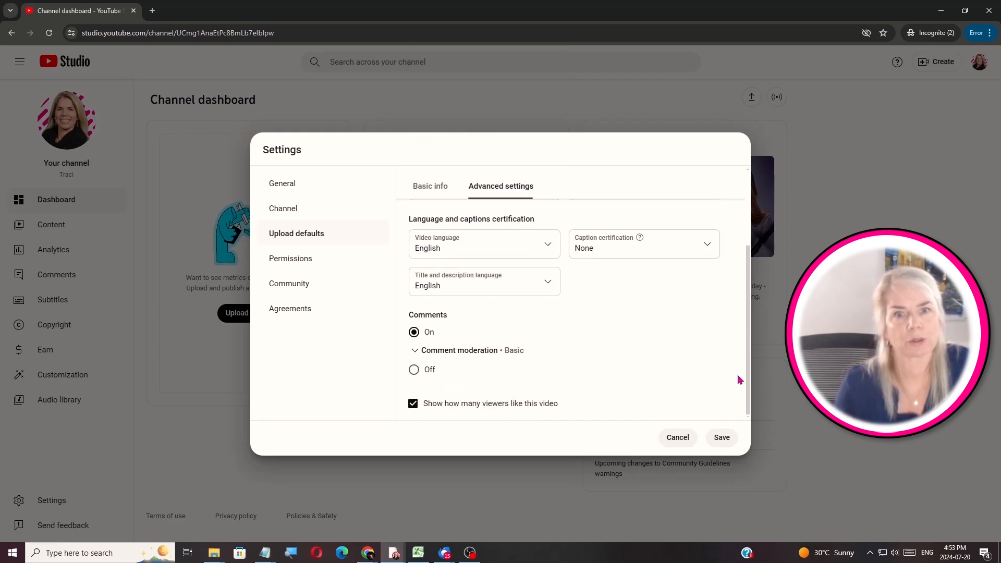
pyautogui.click(721, 437)
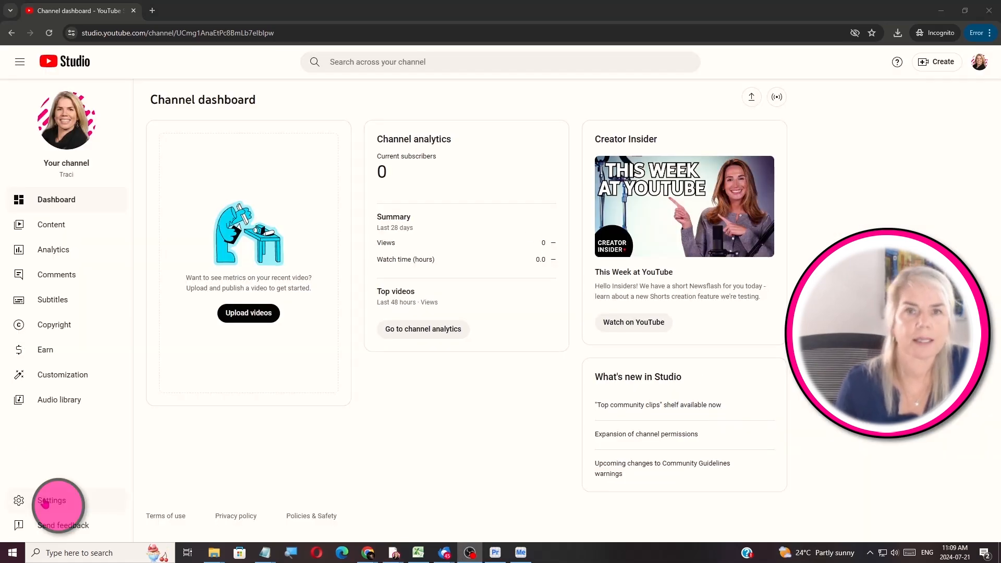
pyautogui.click(51, 500)
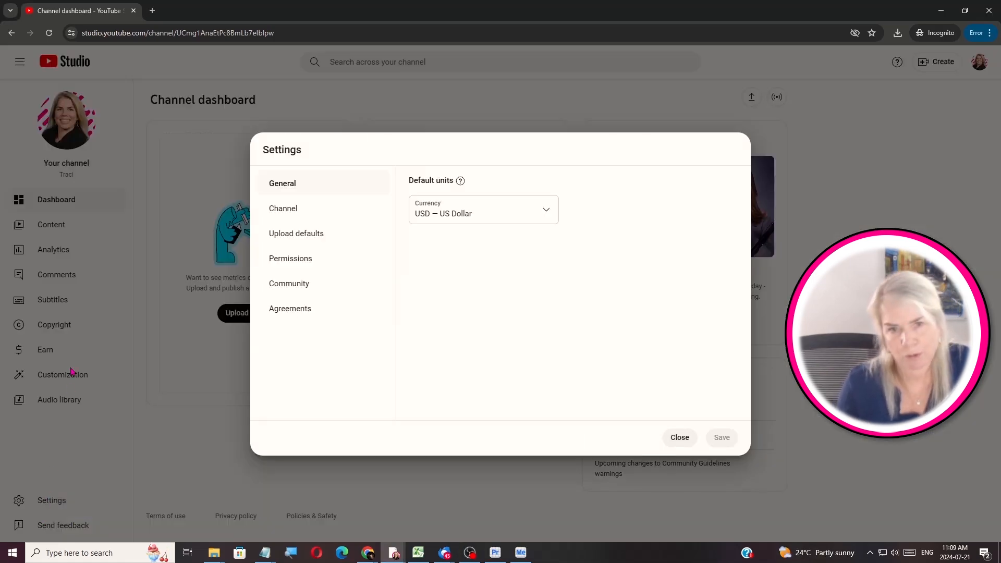
# Save Private as the default upload visibility, then open the Basic info Description box
pyautogui.click(295, 233)
pyautogui.click(525, 412)
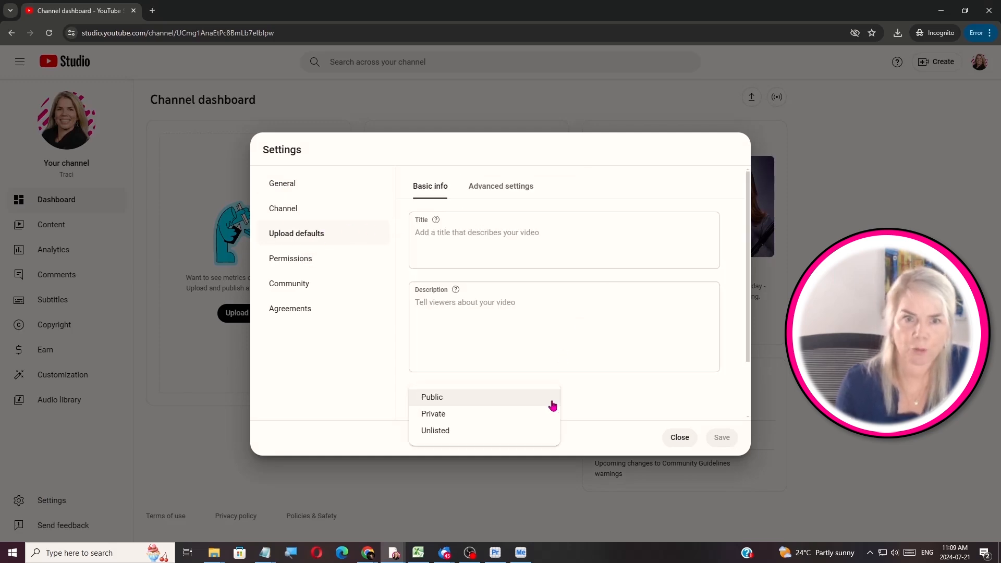
pyautogui.click(459, 413)
pyautogui.click(722, 438)
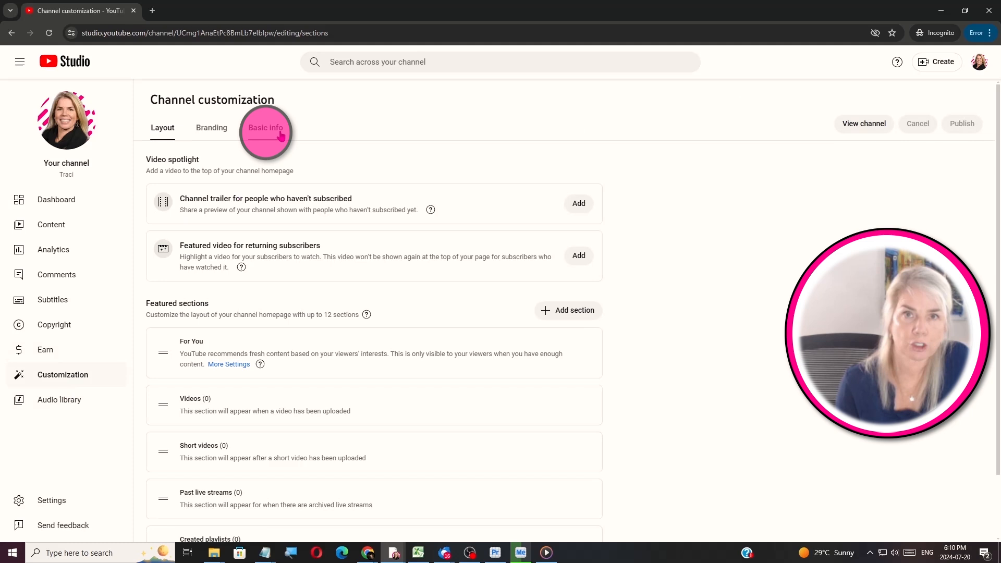
pyautogui.click(282, 137)
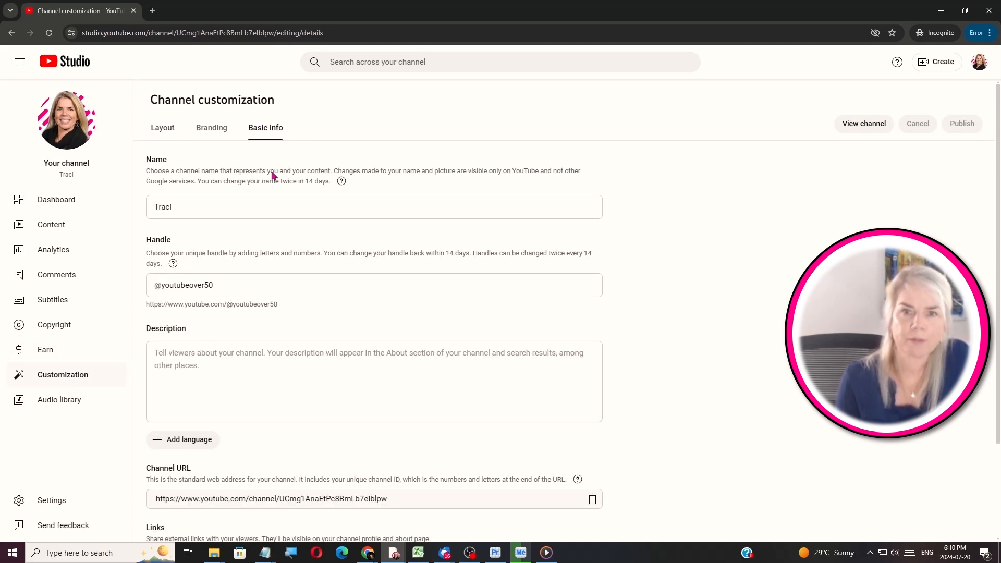
pyautogui.click(175, 359)
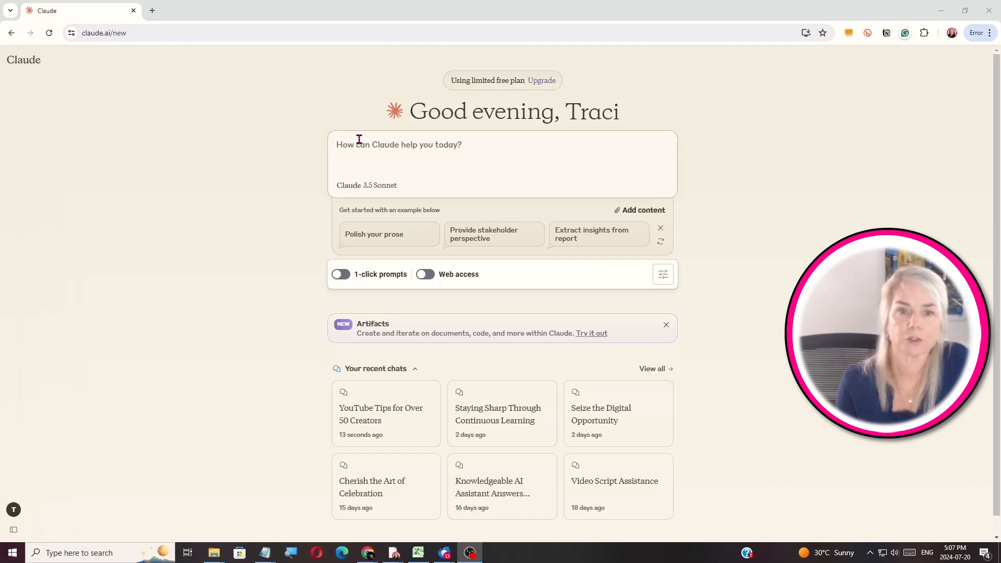
# Have Claude write a 100-word growing-on-YouTube channel description and paste it into Description
pyautogui.write('write a ')
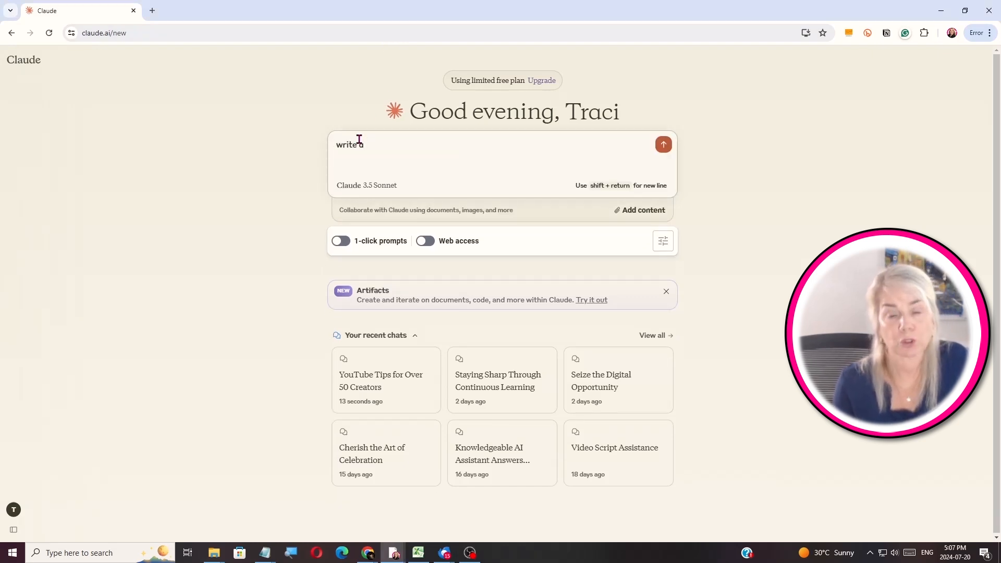
pyautogui.write('100 word description about a')
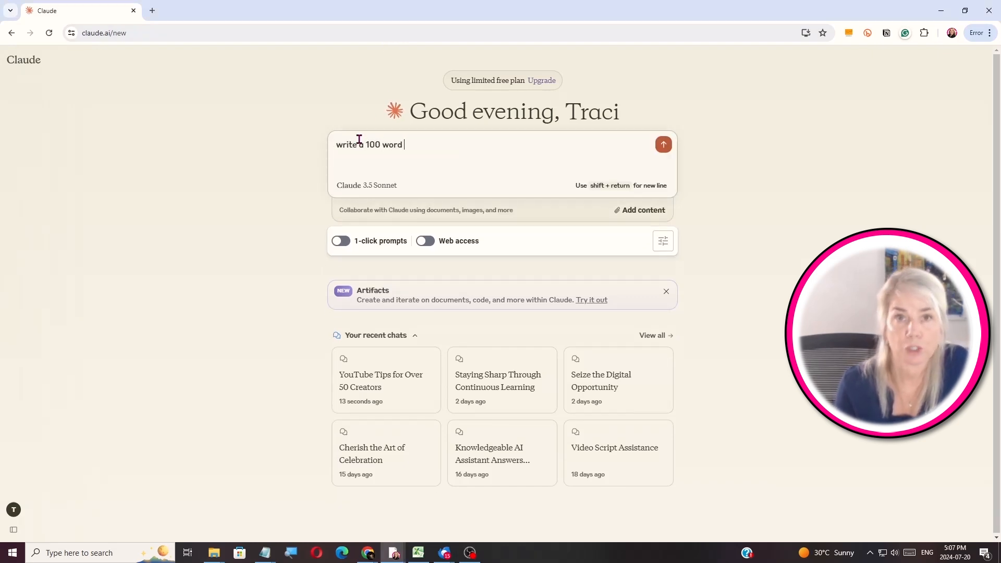
pyautogui.press('BackSpace')
pyautogui.press('BackSpace')
pyautogui.press('BackSpace')
pyautogui.press('BackSpace')
pyautogui.press('BackSpace')
pyautogui.press('BackSpace')
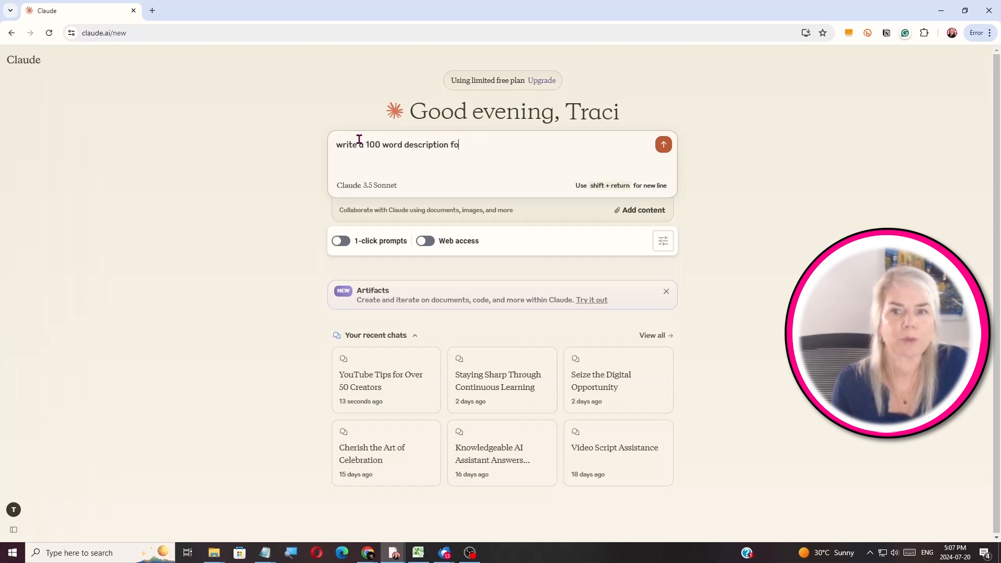
pyautogui.write('for a YouTube channel about ')
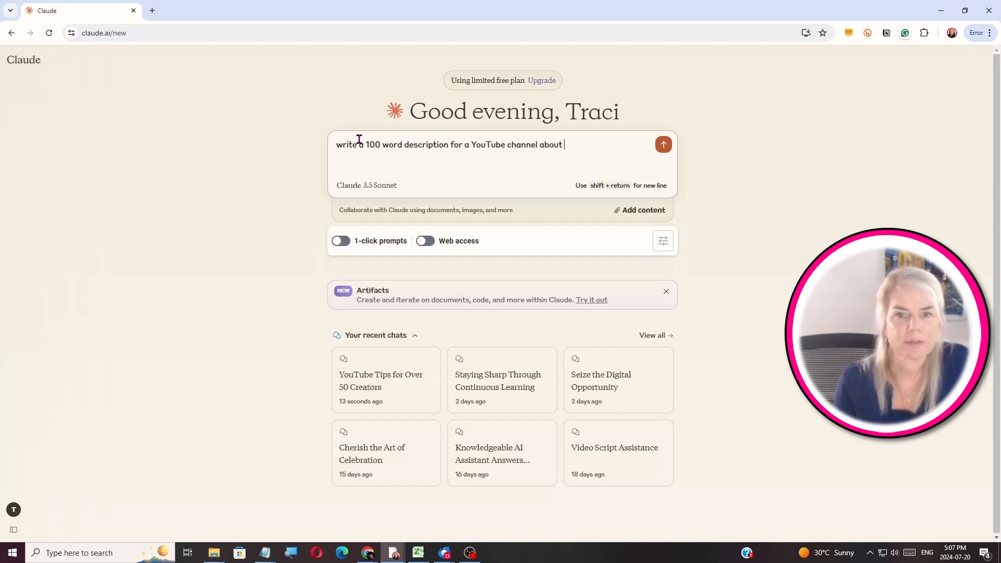
pyautogui.write('growing your youtube channel')
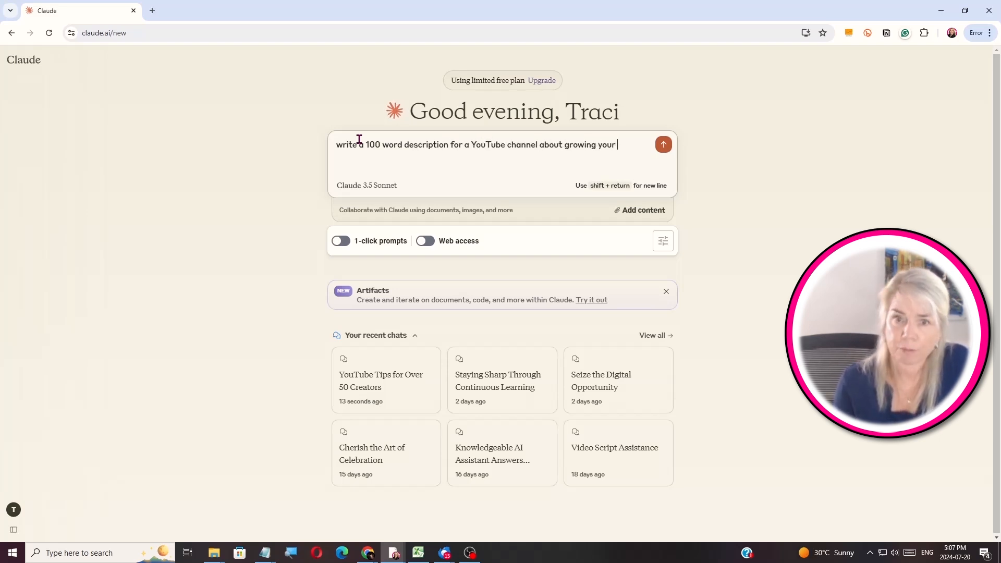
pyautogui.click(665, 146)
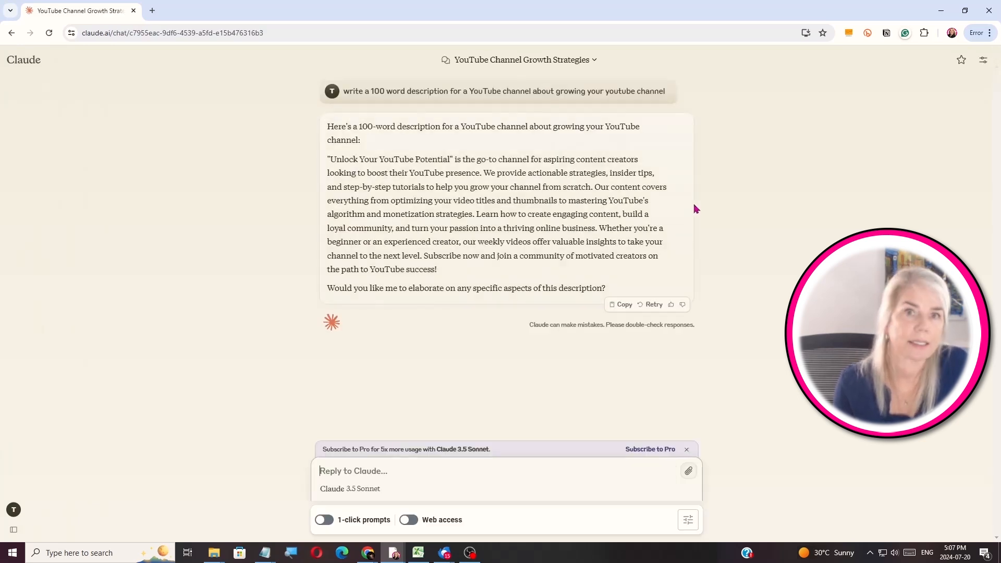
pyautogui.moveTo(437, 269); pyautogui.dragTo(330, 160)
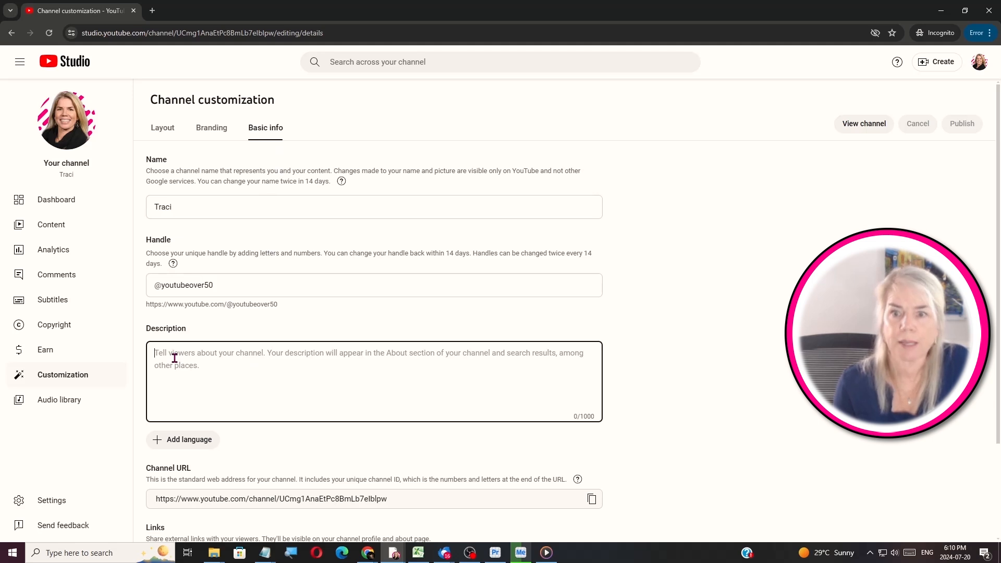
pyautogui.write("Unlock Your YouTube Potential is the go-to channel for aspiring content creators looking to boost their YouTube presence.  We provide actionable strategies, insider tips, and step-by-step tutorials to help you grow your channel from scratch. Our content covers everything from optimizing your video titles and thumbnails to mastering YouTube's algorithm and monetization strategies.  Learn how to create engaging content, build a loyal community, and turn your passion into a thriving online business.  Whether you're a beginner or an experienced creator, our weekly videos offer valuable insights to take your channel to the next level. Subscribe now and join a community of motivated creators on the path to YouTube success!")
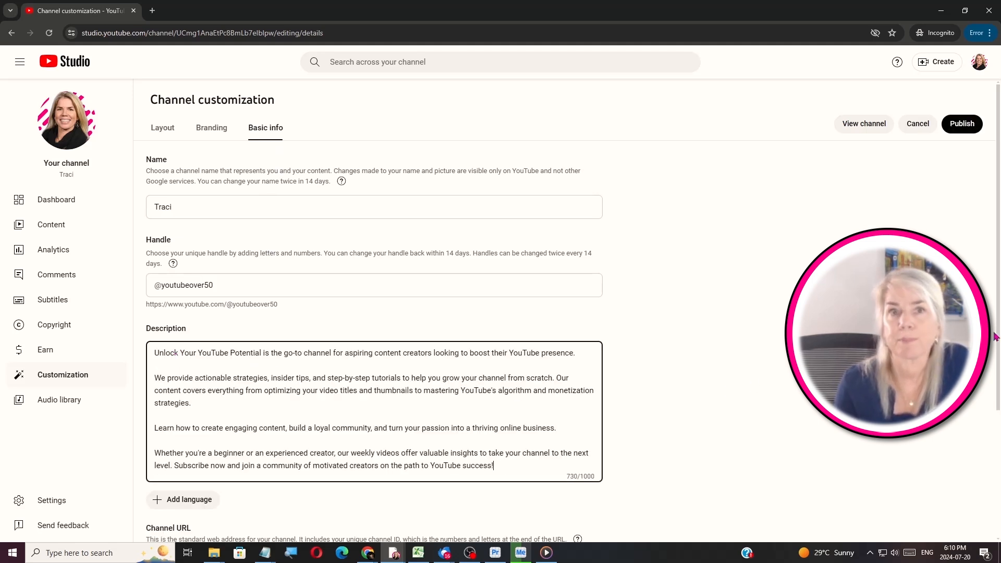
# Enter the business contact email under Contact info and publish the basic info changes
pyautogui.scroll(-3, 280, 495)
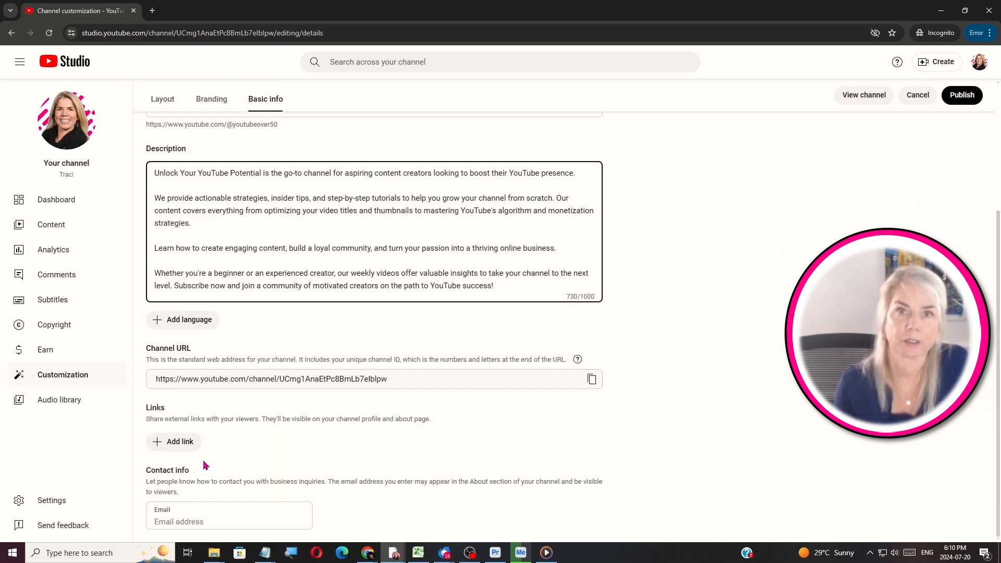
pyautogui.click(218, 518)
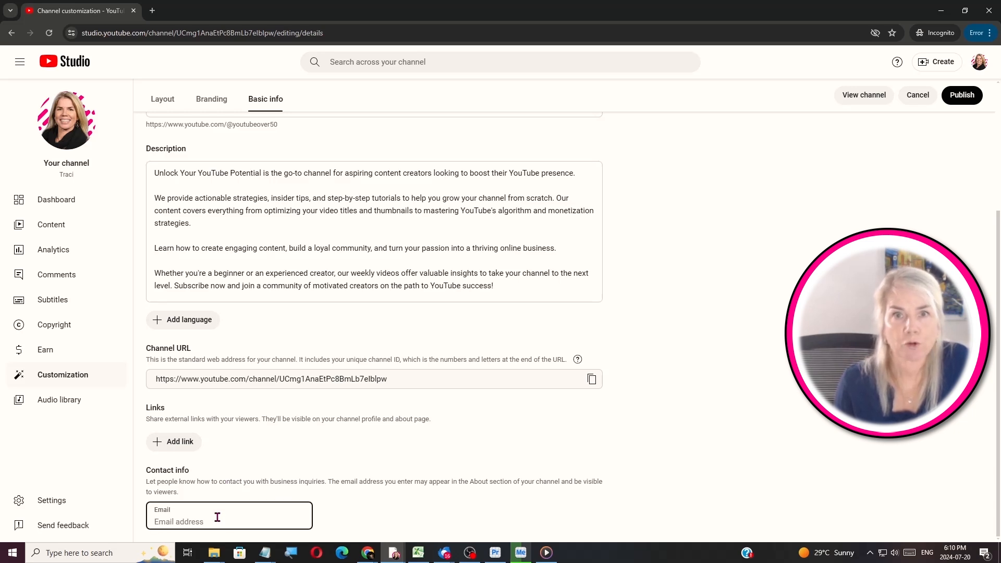
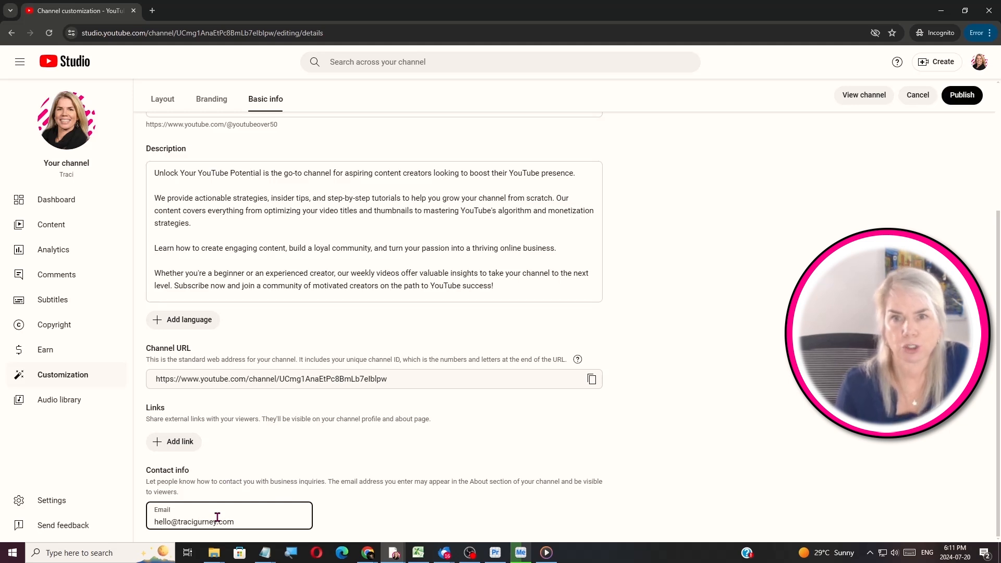
pyautogui.click(969, 101)
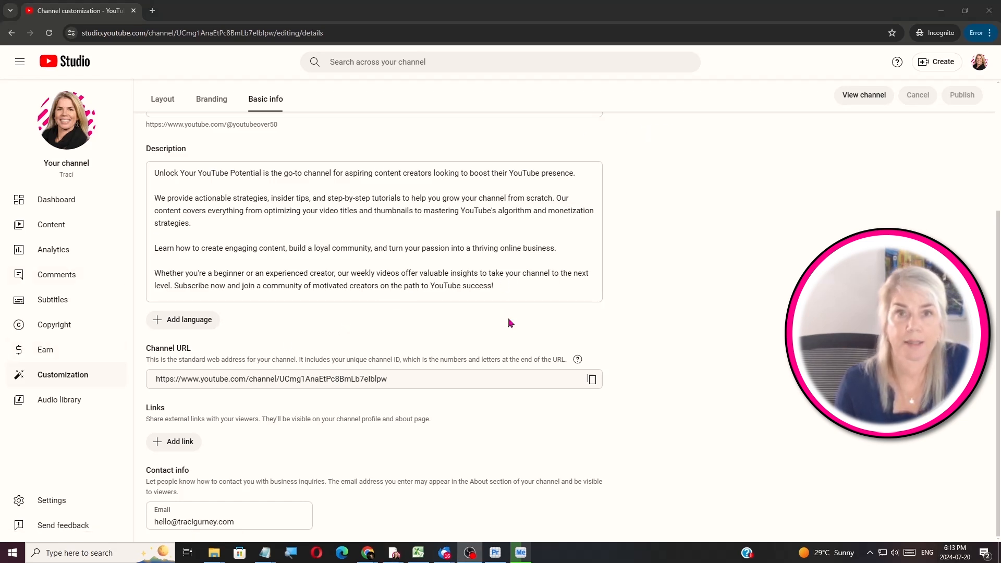
# Add a link titled Subscribe to the channel's ?sub_confirmation=1 URL and publish it
pyautogui.click(182, 445)
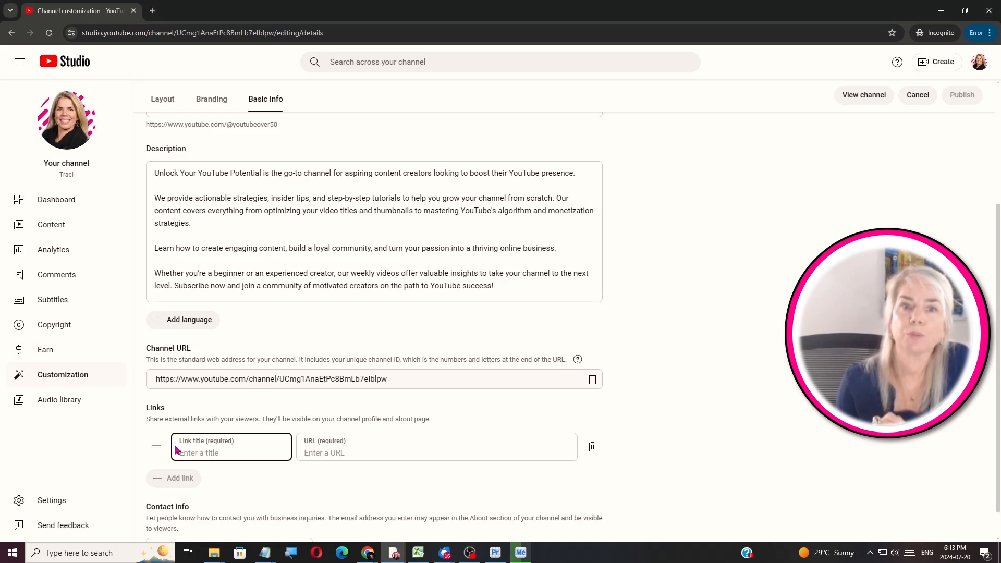
pyautogui.write('Subscrib')
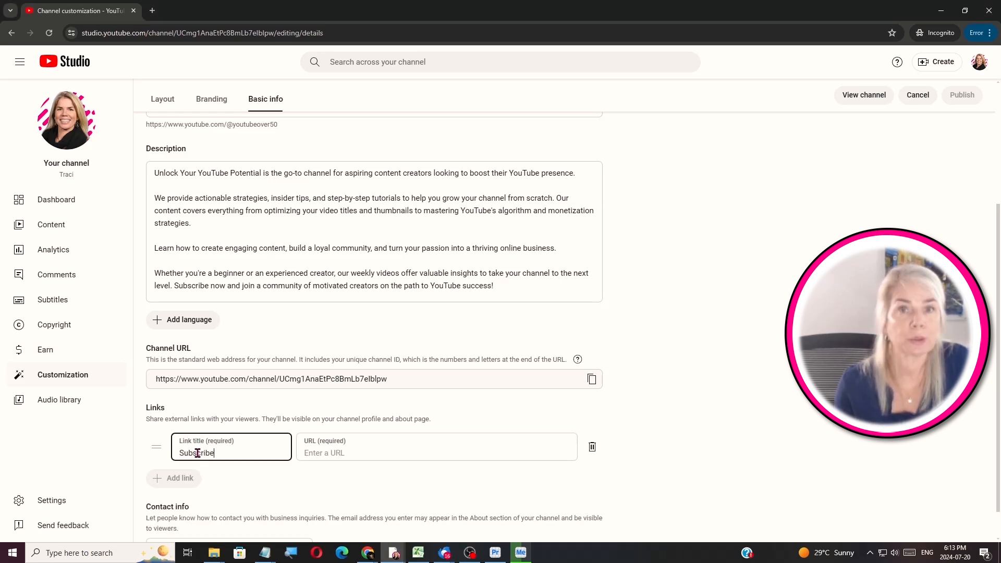
pyautogui.write('e')
pyautogui.click(425, 455)
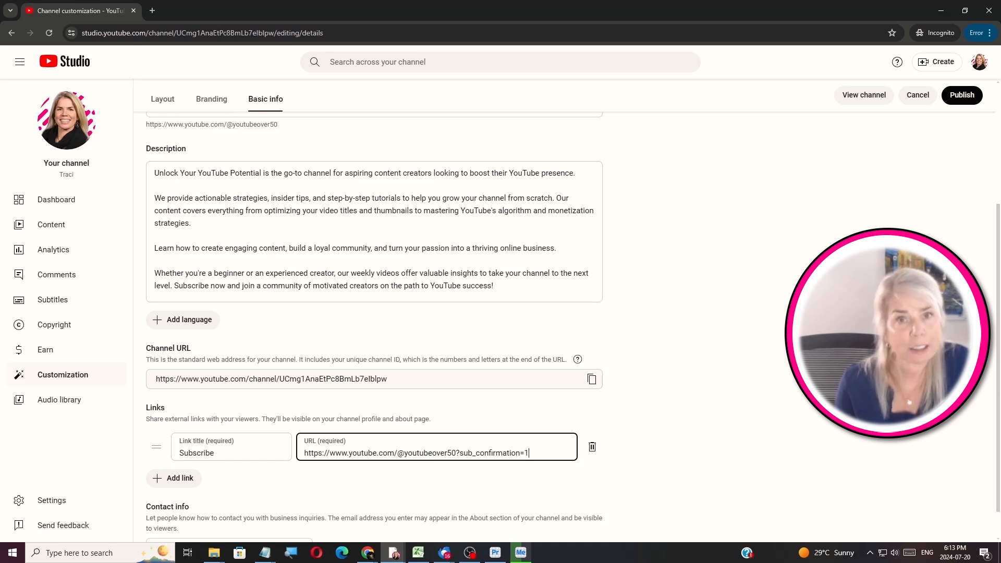
pyautogui.click(963, 95)
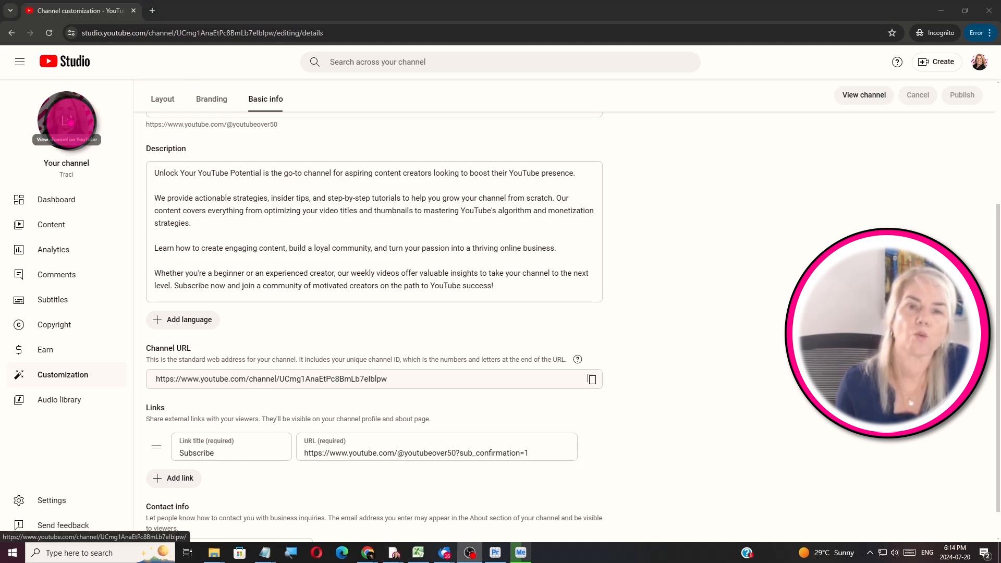
pyautogui.click(66, 121)
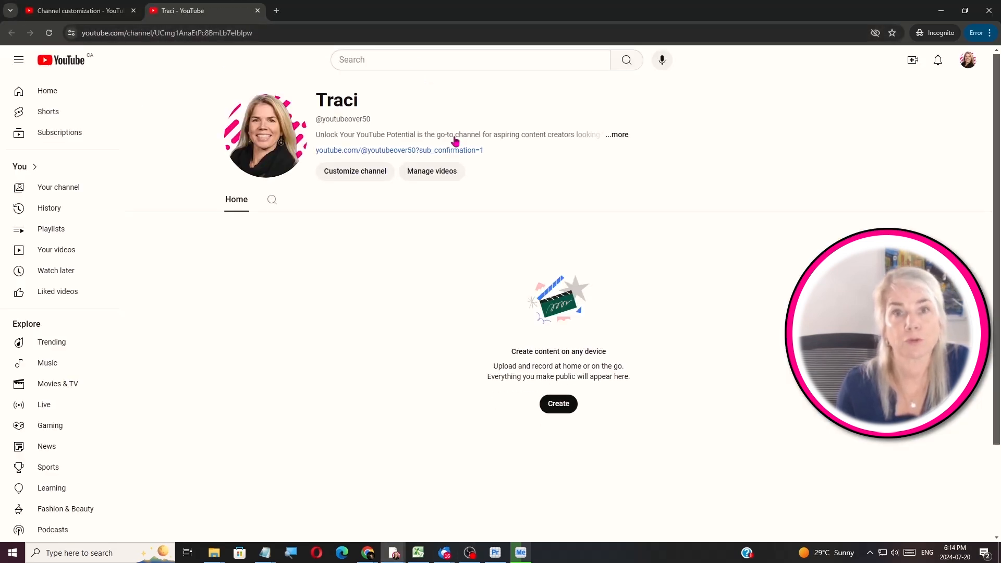
pyautogui.click(615, 136)
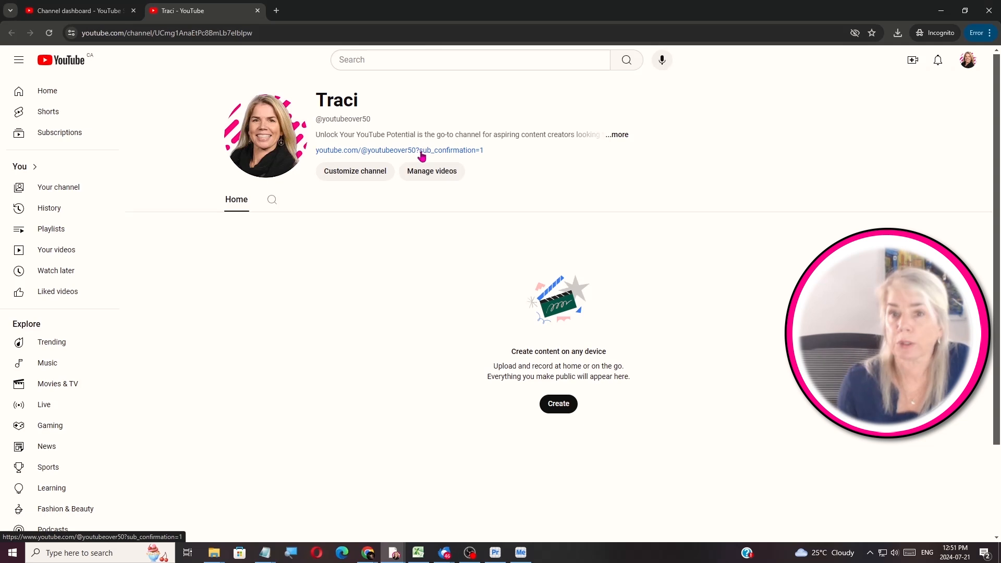
pyautogui.click(422, 153)
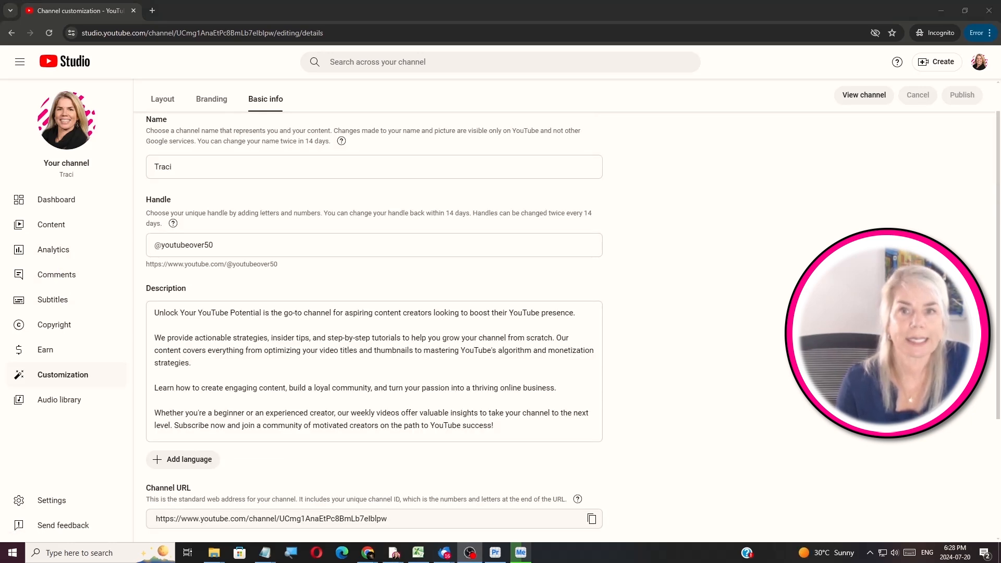
# Add a Popular videos section on the Layout page and move it to the top
pyautogui.click(163, 100)
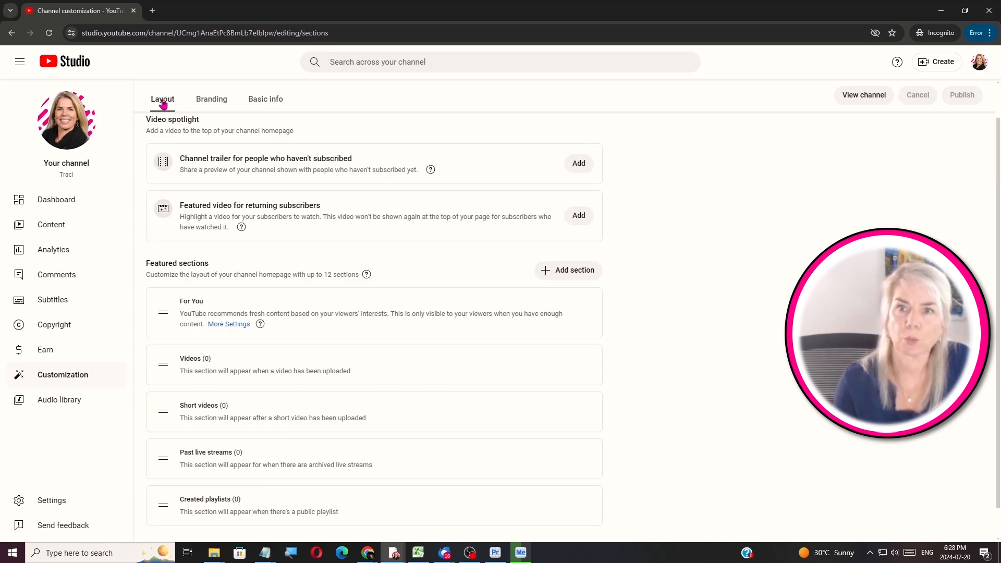
pyautogui.click(566, 271)
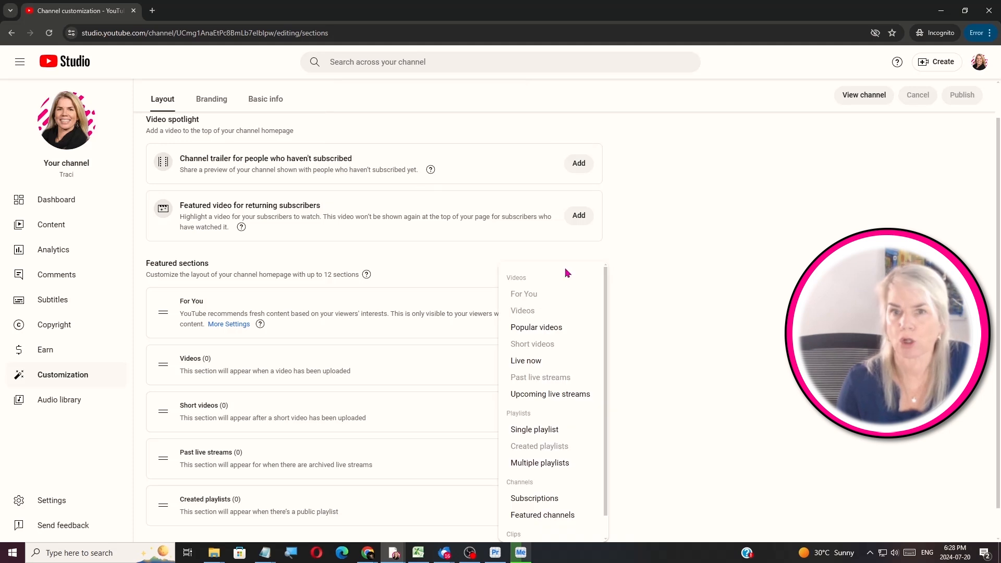
pyautogui.click(566, 329)
pyautogui.moveTo(163, 472); pyautogui.dragTo(172, 223)
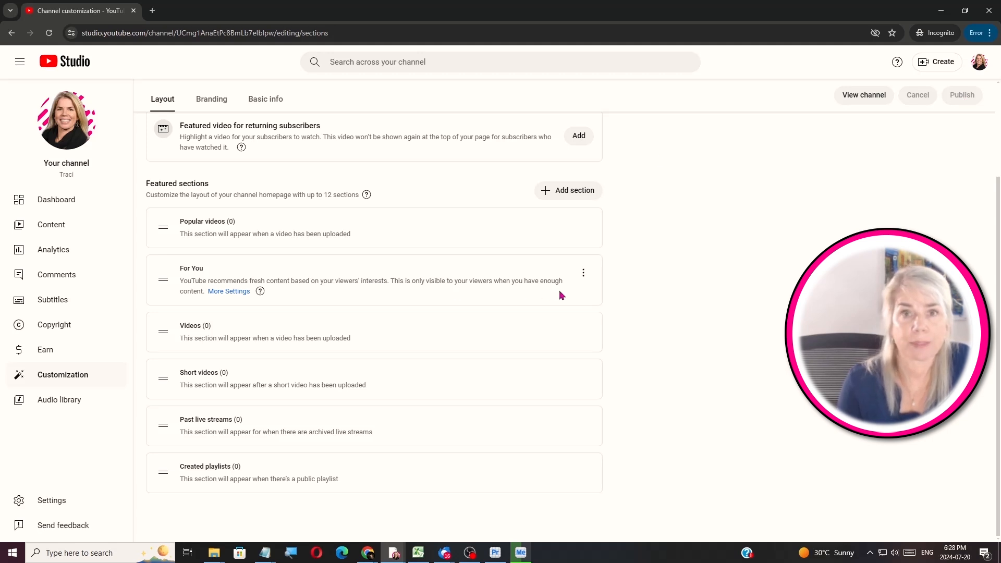
# Adjust the Video spotlight's channel trailer and featured video options for non-subscribers and returning subscribers
pyautogui.scroll(3, 636, 264)
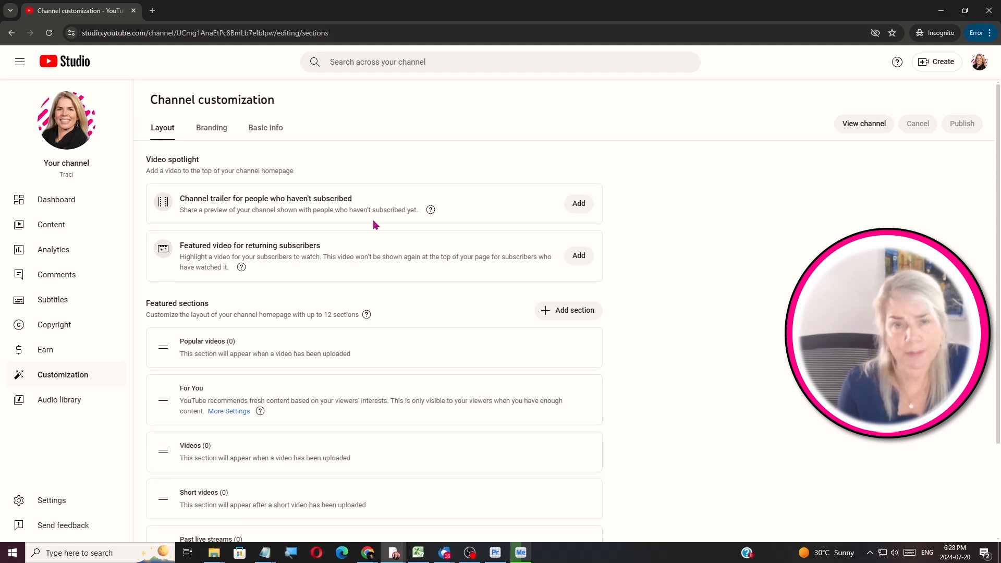
pyautogui.moveTo(180, 199); pyautogui.dragTo(350, 199)
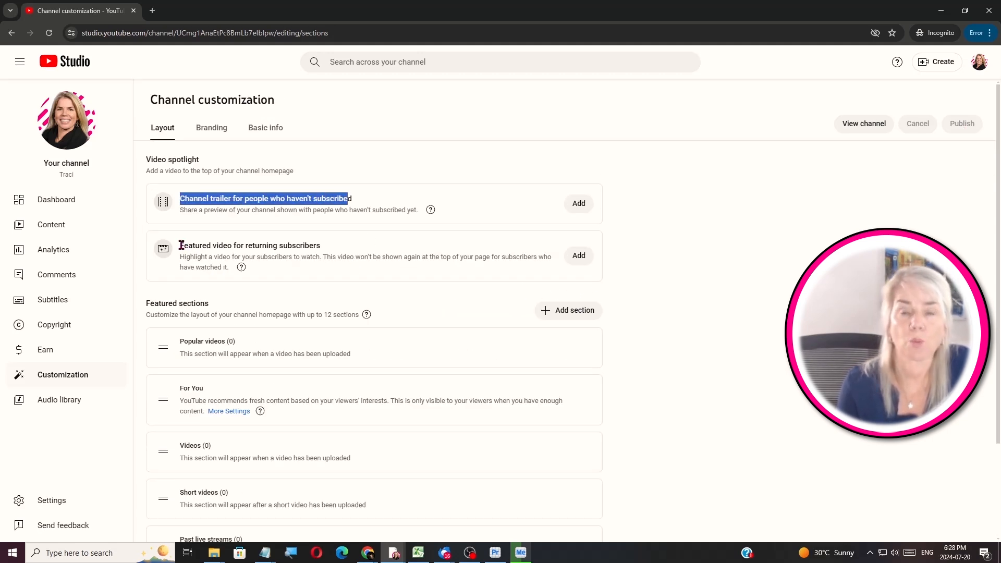
pyautogui.moveTo(180, 244); pyautogui.dragTo(343, 254)
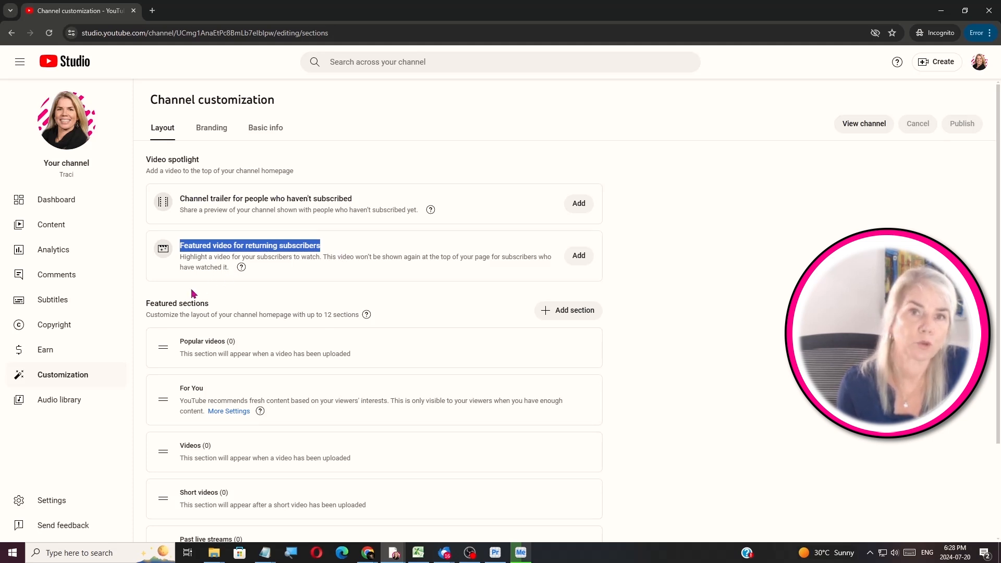
pyautogui.scroll(-3, 95, 431)
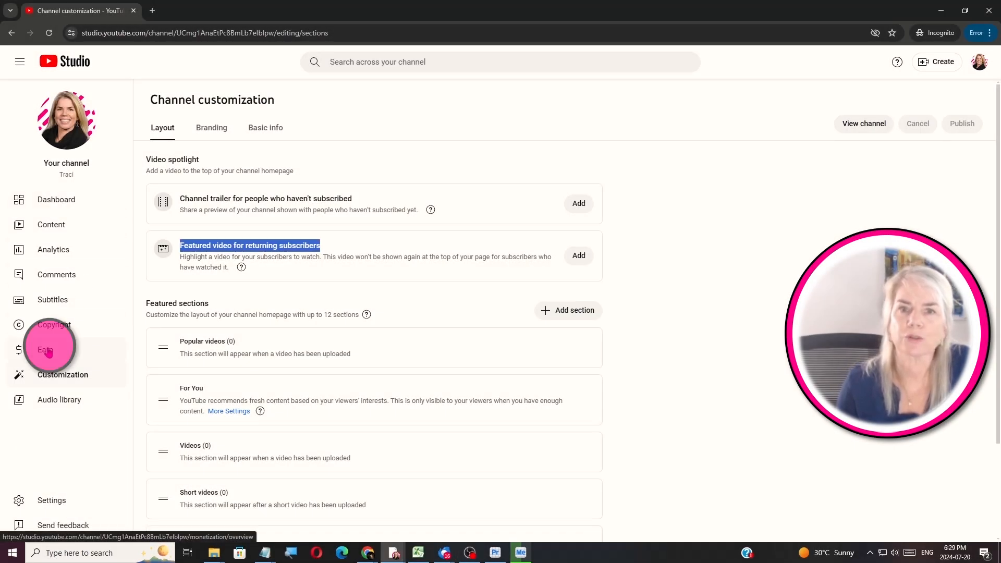
# On the Earn page, choose Email me for monetization eligibility and start enabling 2-Step Verification
pyautogui.click(48, 347)
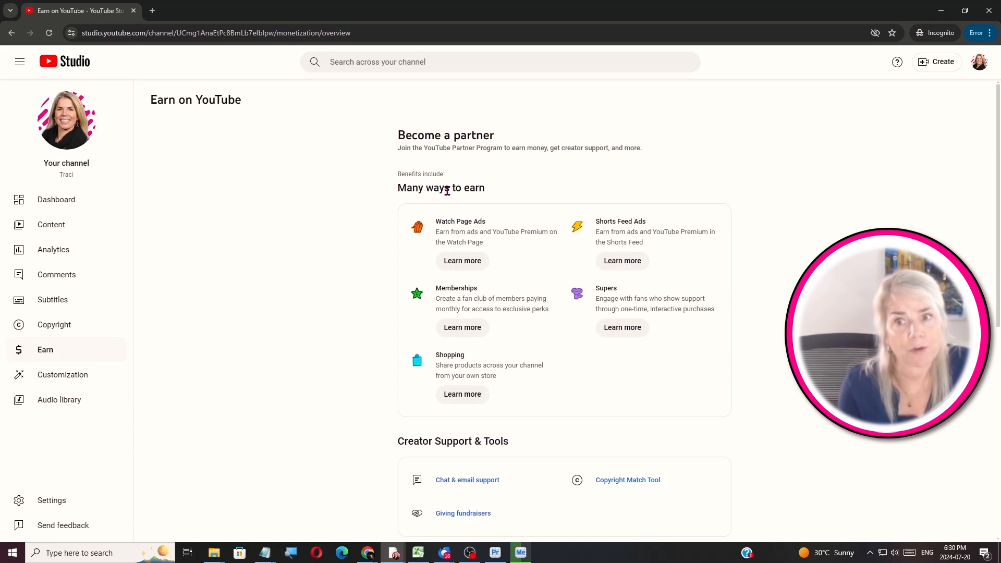
pyautogui.moveTo(998, 136); pyautogui.dragTo(978, 360)
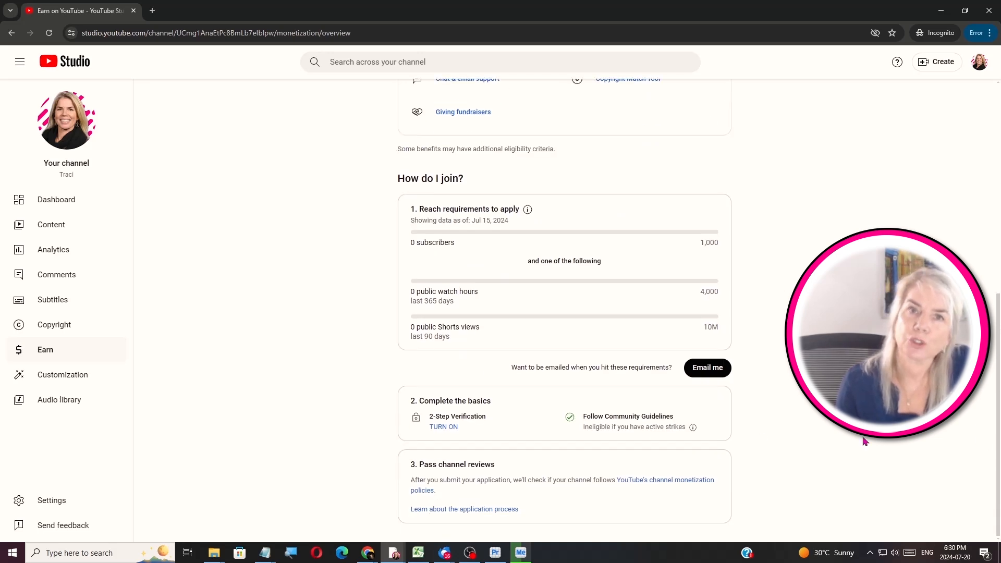
pyautogui.click(712, 374)
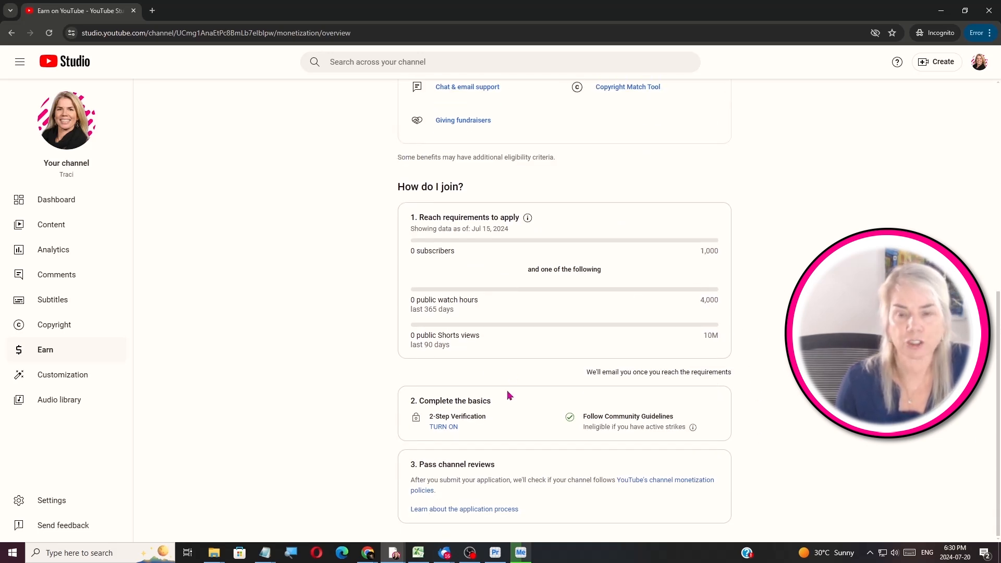
pyautogui.click(443, 427)
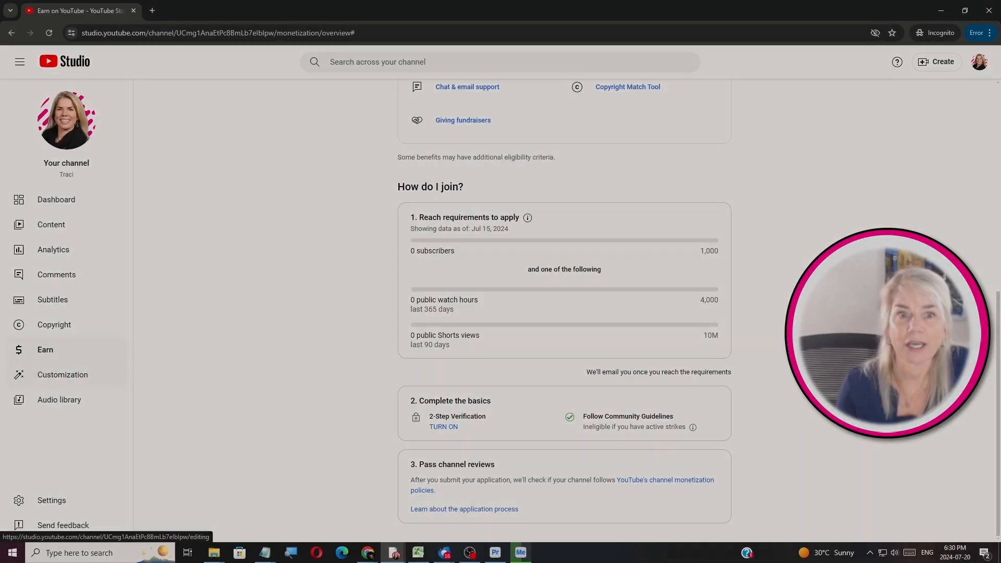
# In Settings > Permissions, review the Invite dialog's access roles and close it without inviting anyone
pyautogui.click(48, 502)
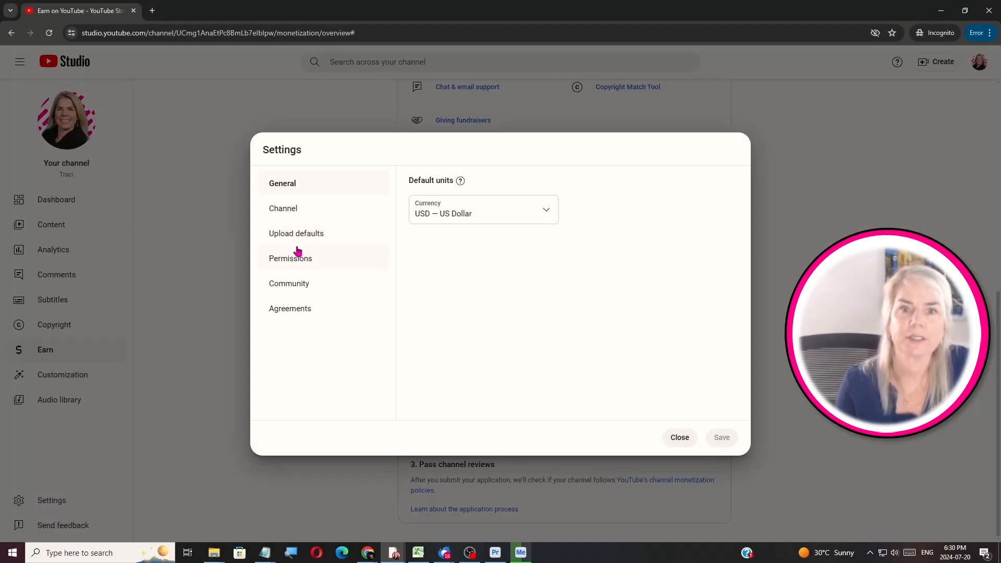
pyautogui.click(298, 261)
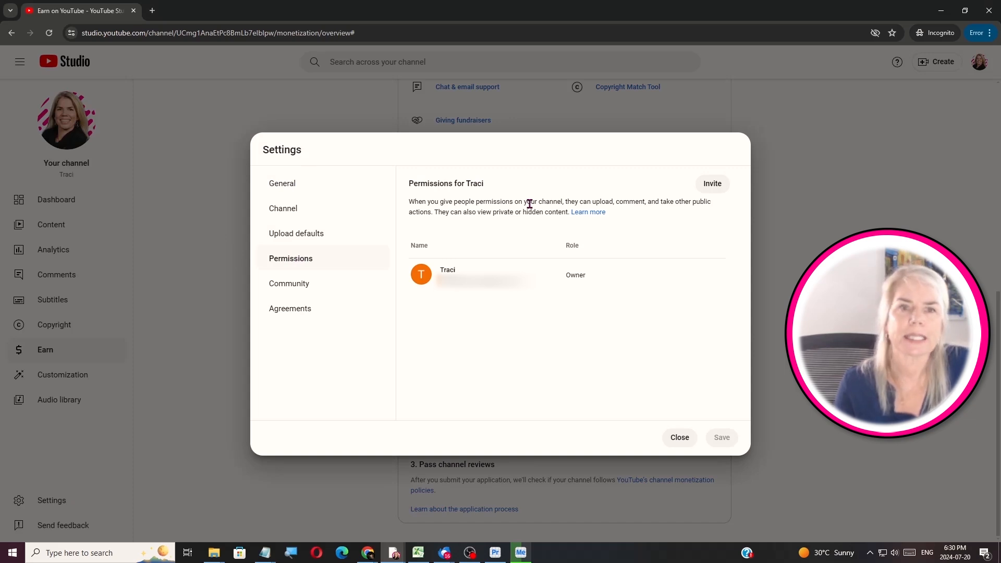
pyautogui.click(719, 193)
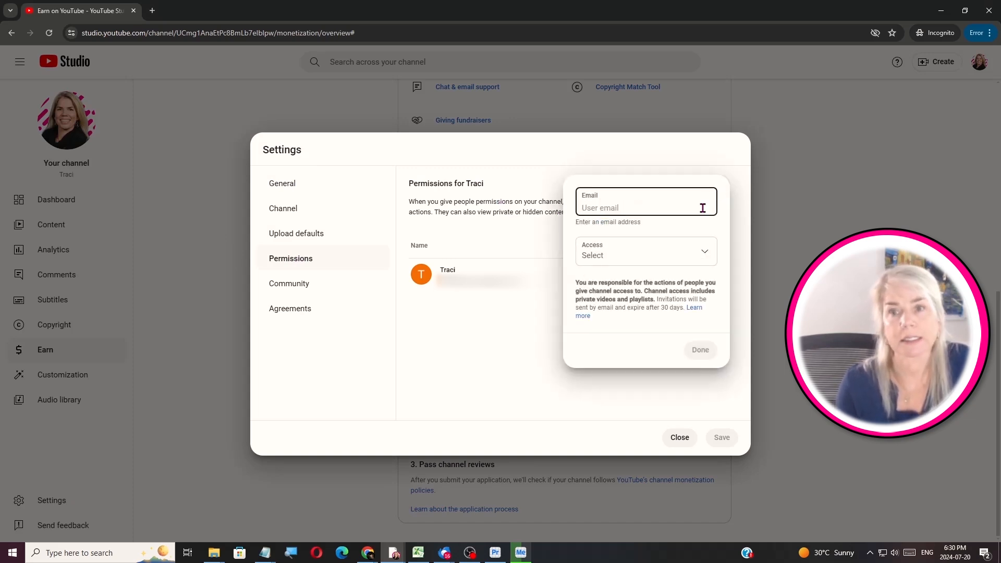
pyautogui.click(706, 259)
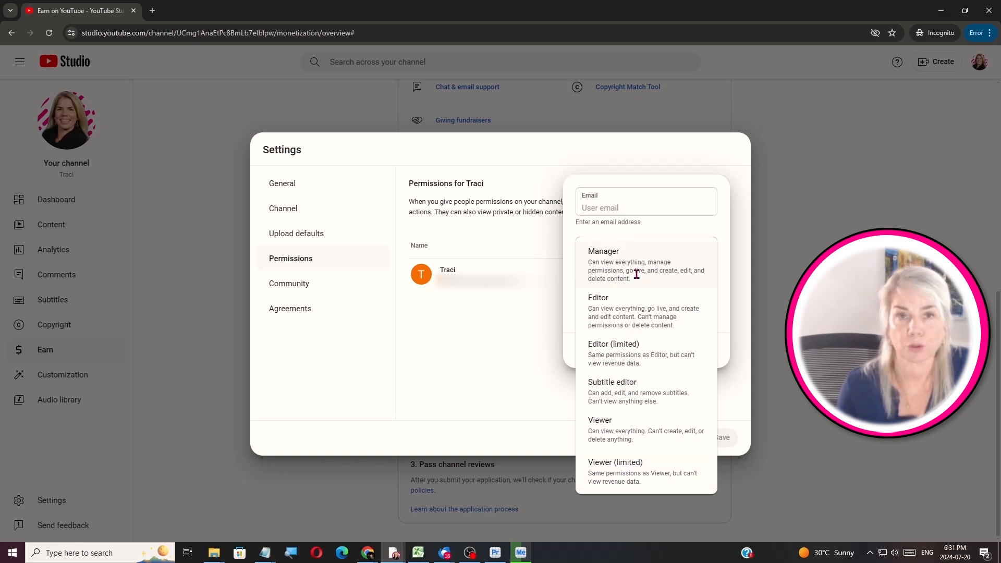
pyautogui.click(512, 339)
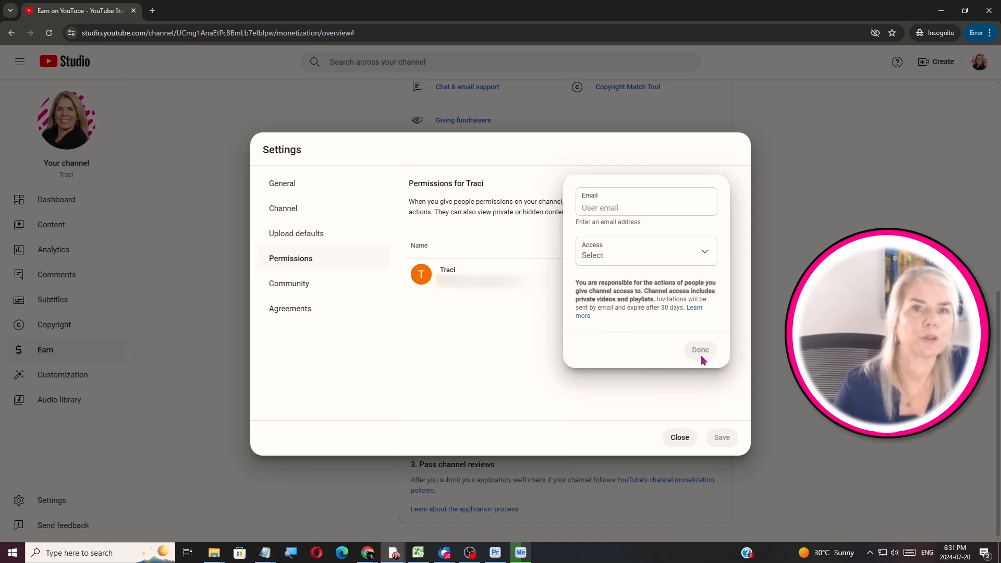
pyautogui.click(615, 392)
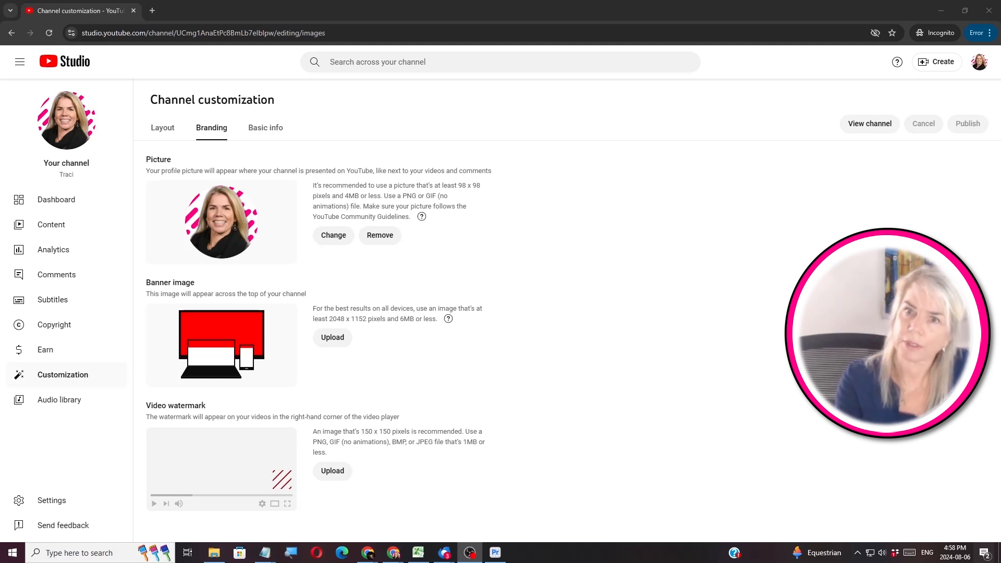
pyautogui.click(332, 339)
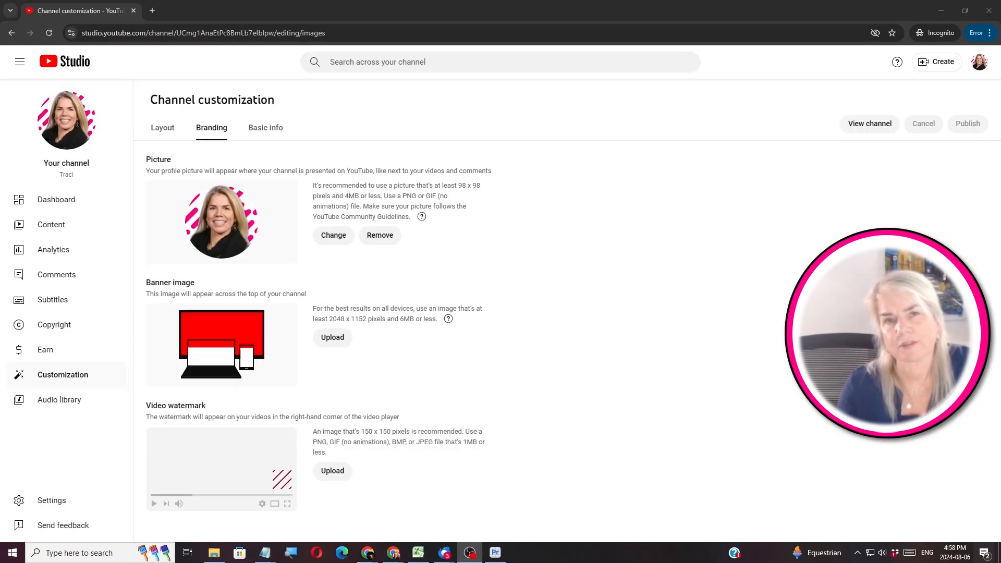
# Upload youtube-over-50.jpg as the channel banner and accept the default crop
pyautogui.click(332, 338)
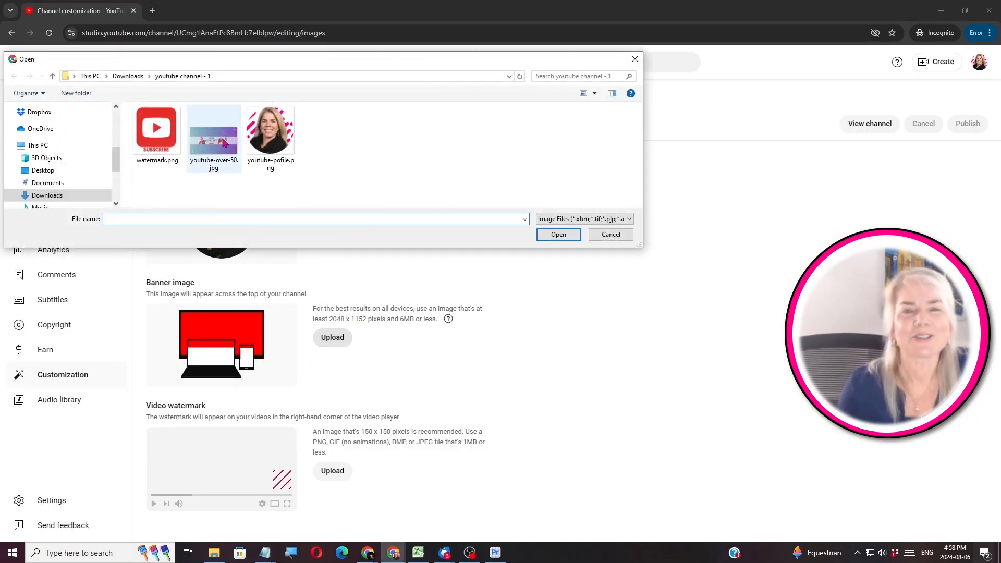
pyautogui.moveTo(205, 61)
pyautogui.mouseDown()
pyautogui.moveTo(130, 66)
pyautogui.moveTo(204, 68)
pyautogui.mouseUp()
pyautogui.click(213, 146)
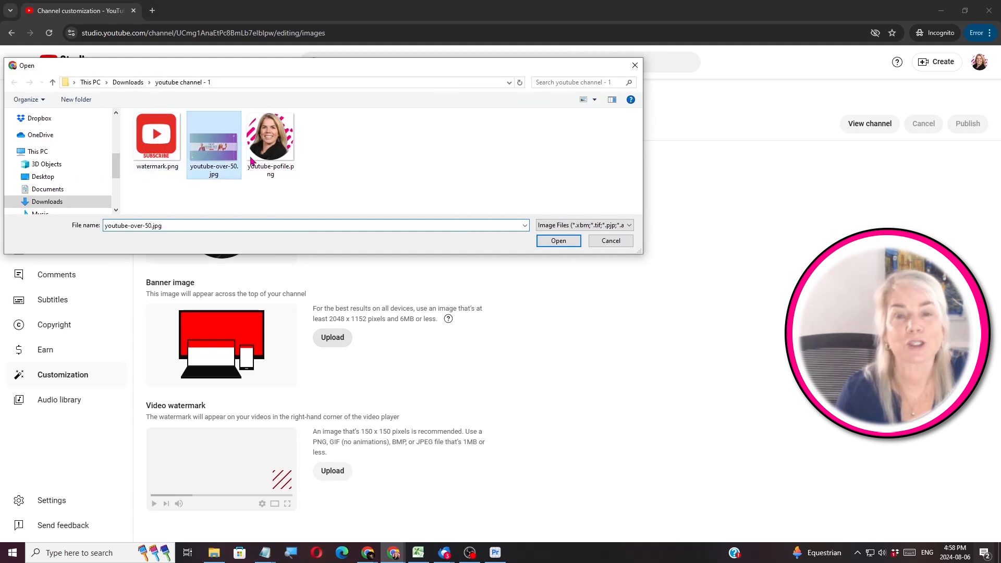
pyautogui.click(557, 242)
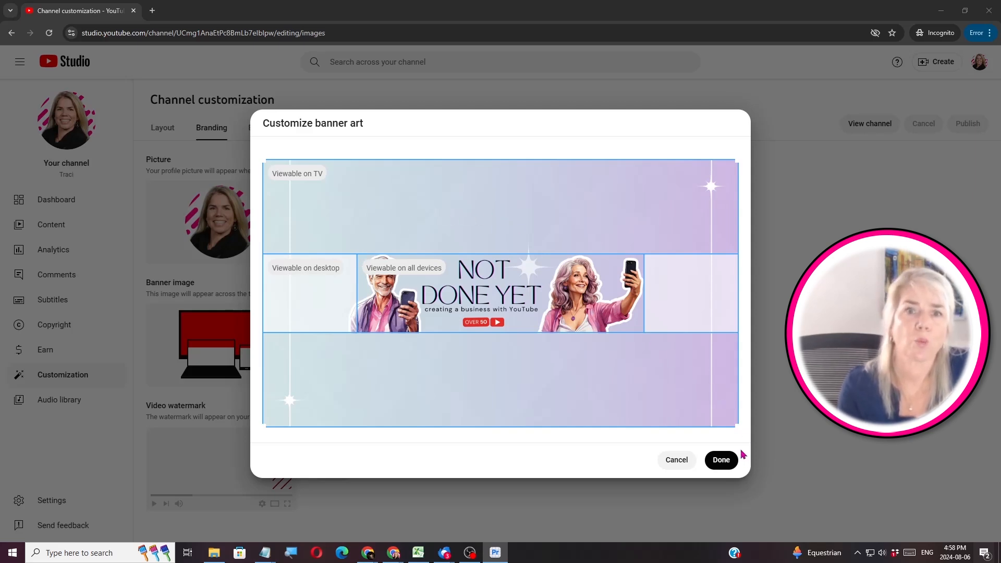
pyautogui.click(728, 463)
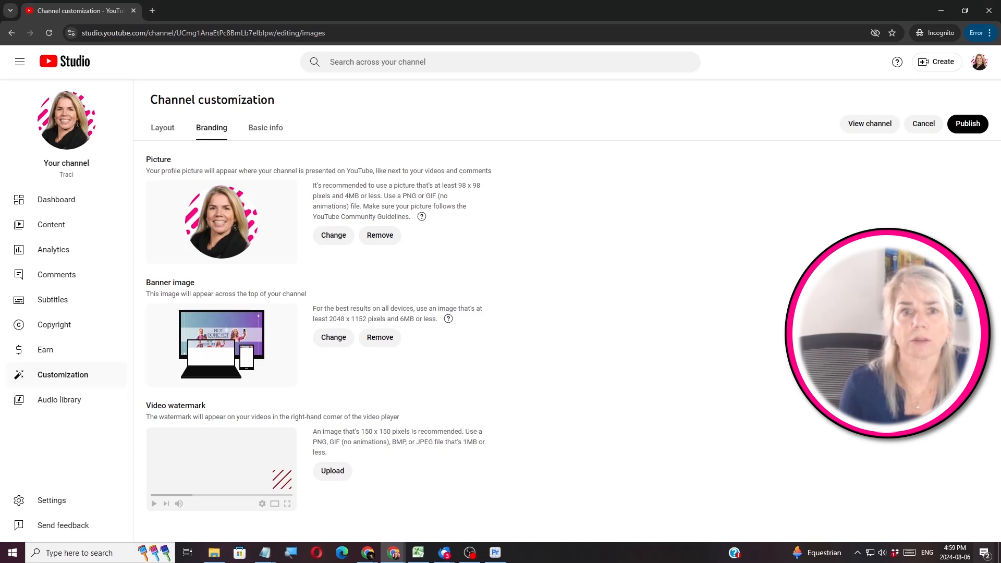
pyautogui.hotkey('alt', 'Tab')
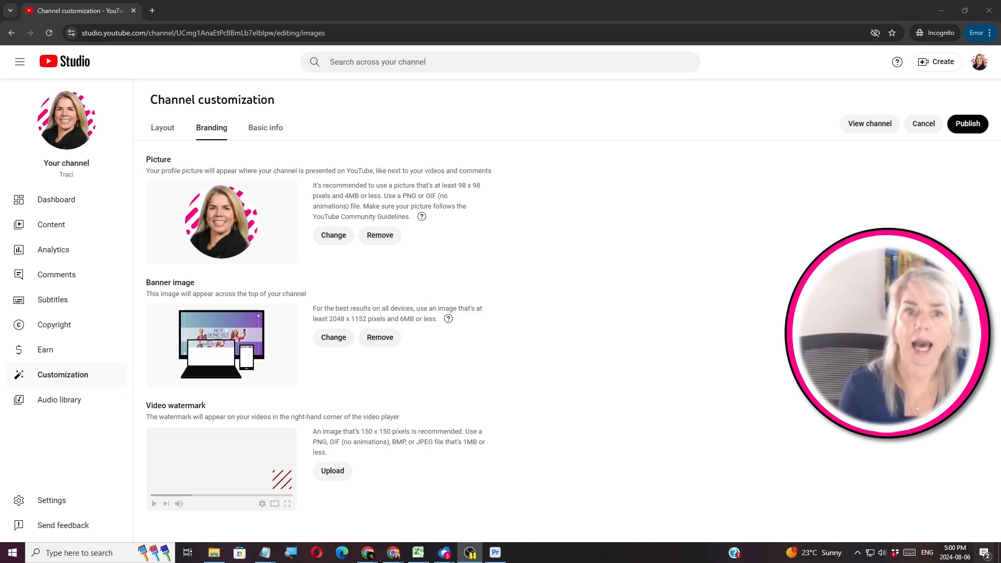
# Upload watermark.png as the video watermark, display it for the entire video, and publish
pyautogui.click(326, 476)
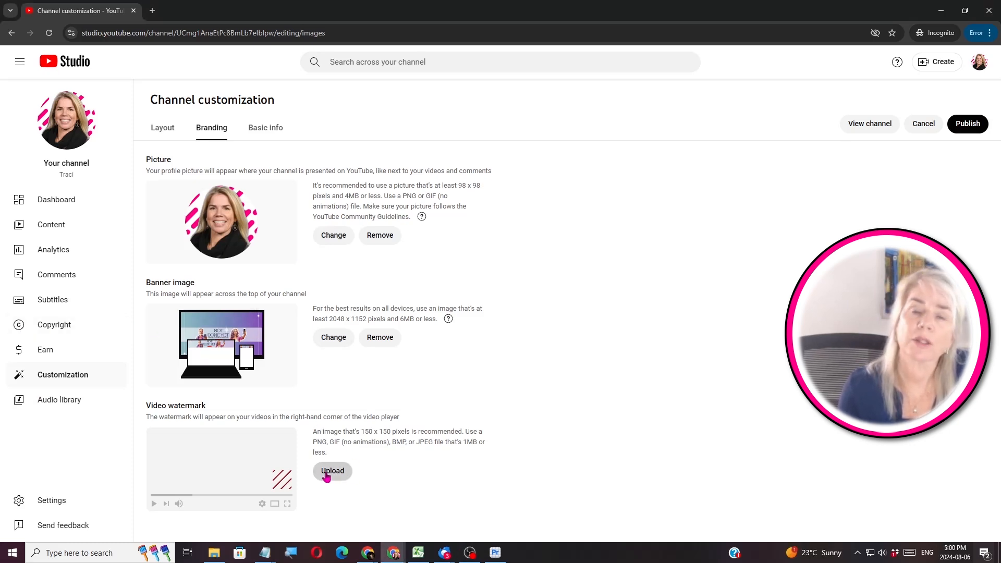
pyautogui.click(158, 140)
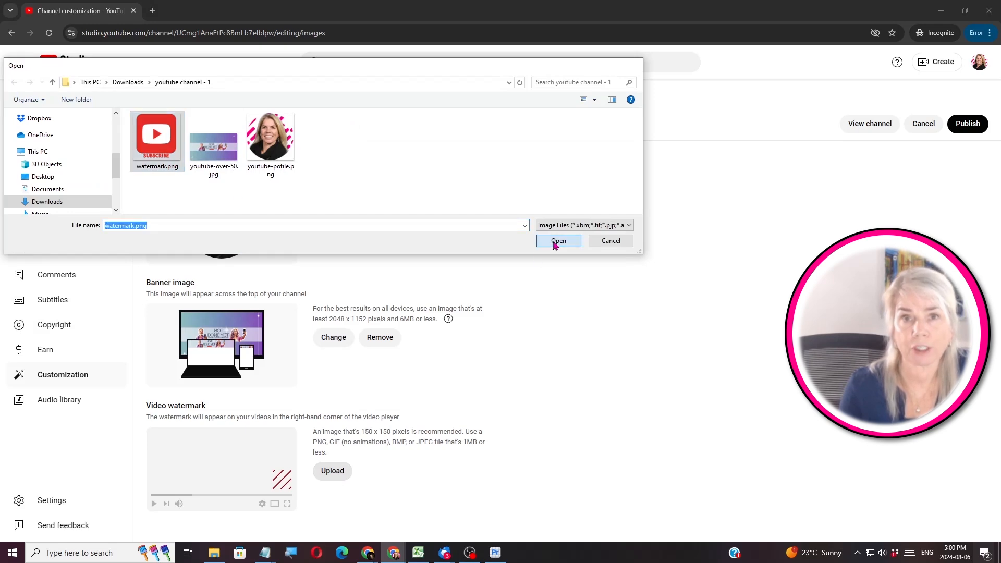
pyautogui.click(557, 242)
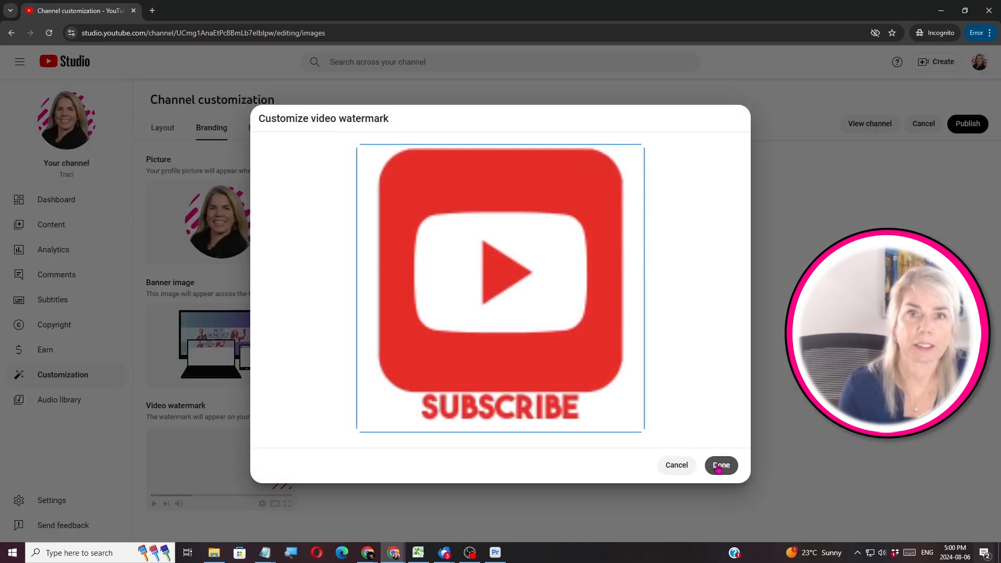
pyautogui.click(721, 466)
pyautogui.click(319, 483)
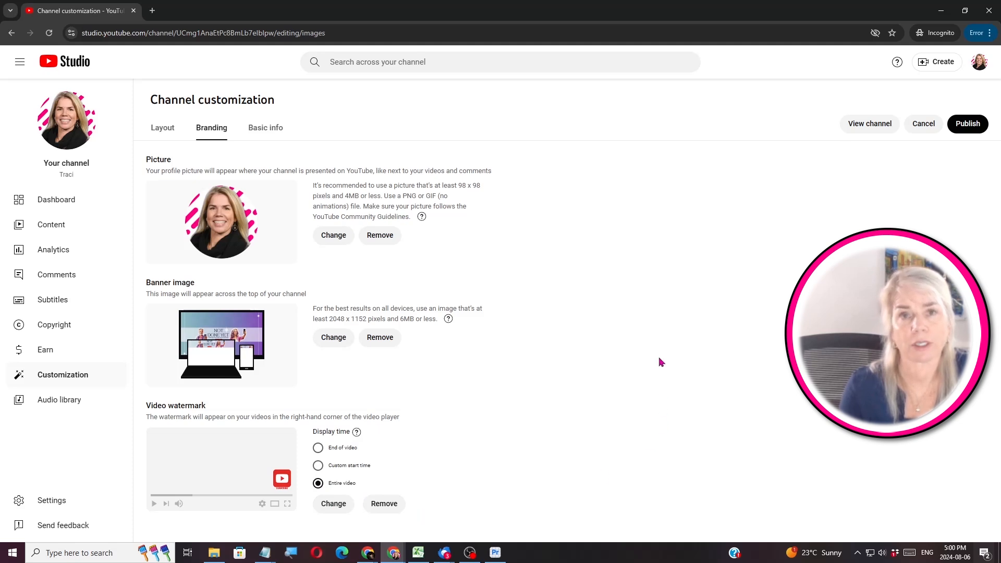
pyautogui.click(966, 125)
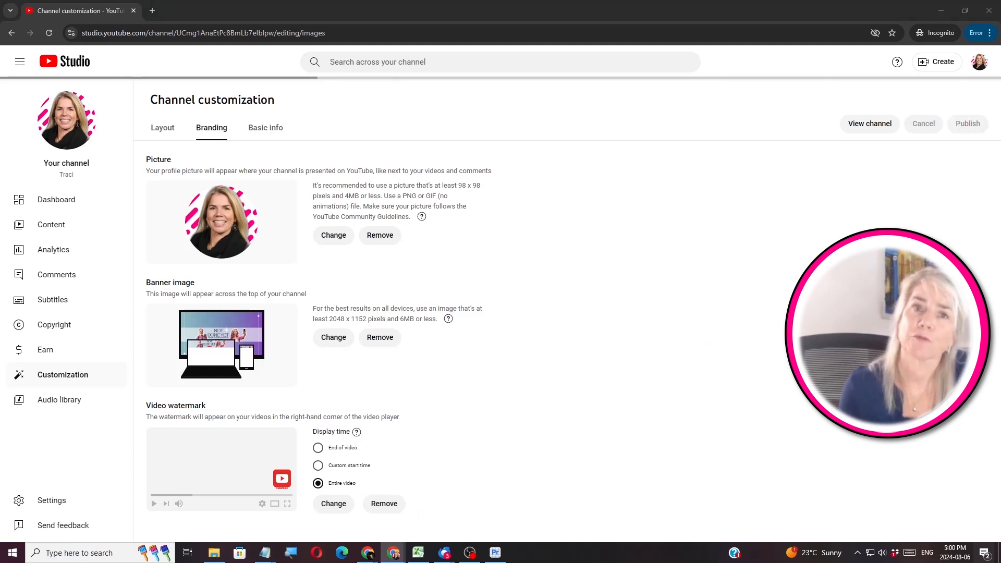
# Open the public channel page in a new tab to view the NOT DONE YET banner
pyautogui.click(875, 126)
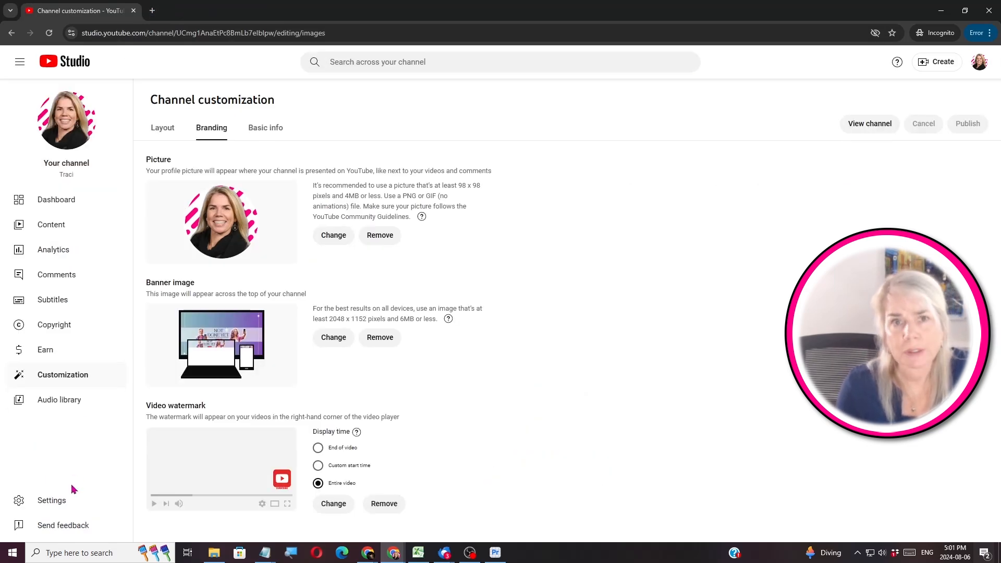
# In the Community settings' automated filters, hold comments containing links for review
pyautogui.click(72, 492)
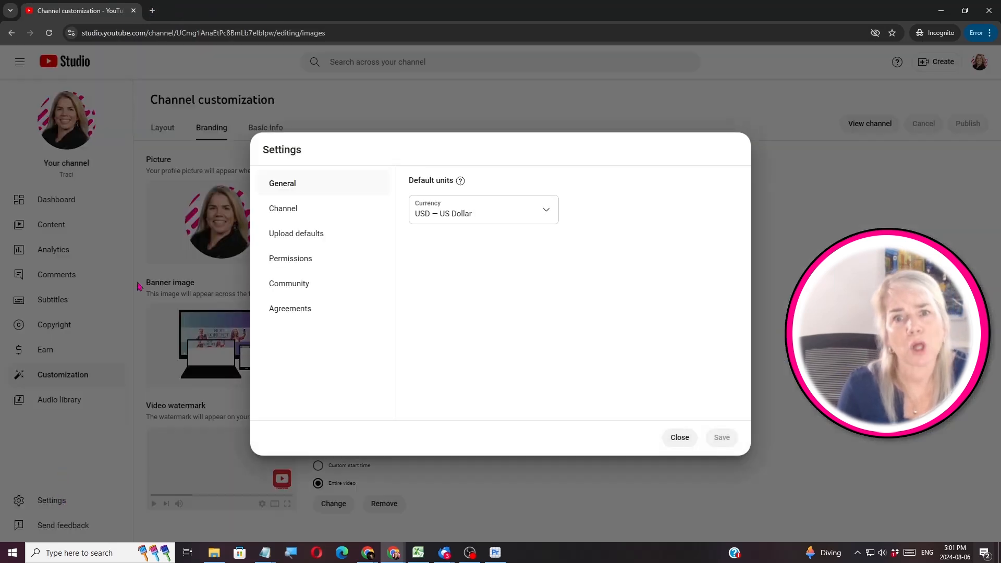
pyautogui.click(306, 284)
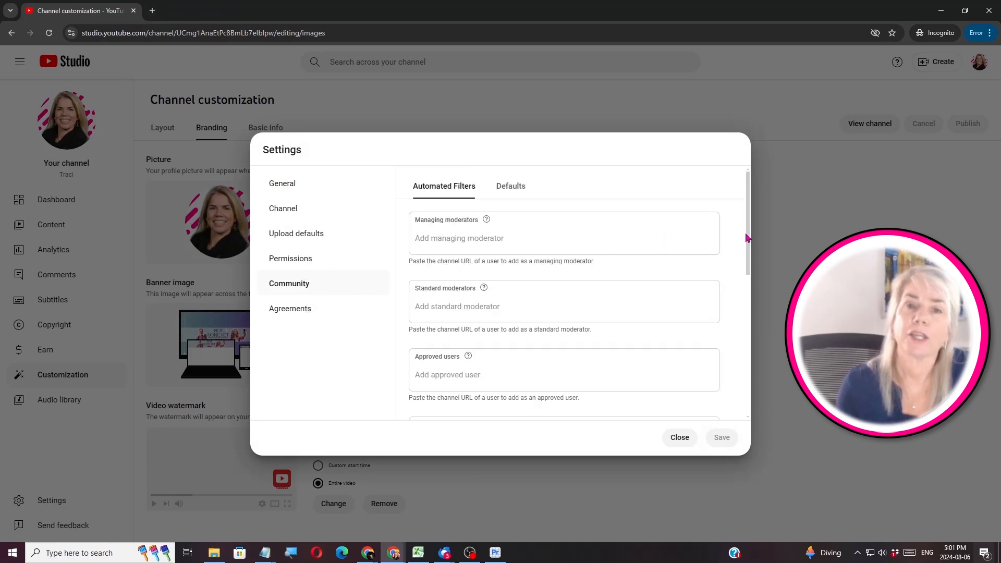
pyautogui.moveTo(751, 241); pyautogui.dragTo(744, 389)
pyautogui.click(417, 385)
# Add 'promo' to the blocked words, save the filters, and bring up the Create options
pyautogui.click(449, 342)
pyautogui.write('promo')
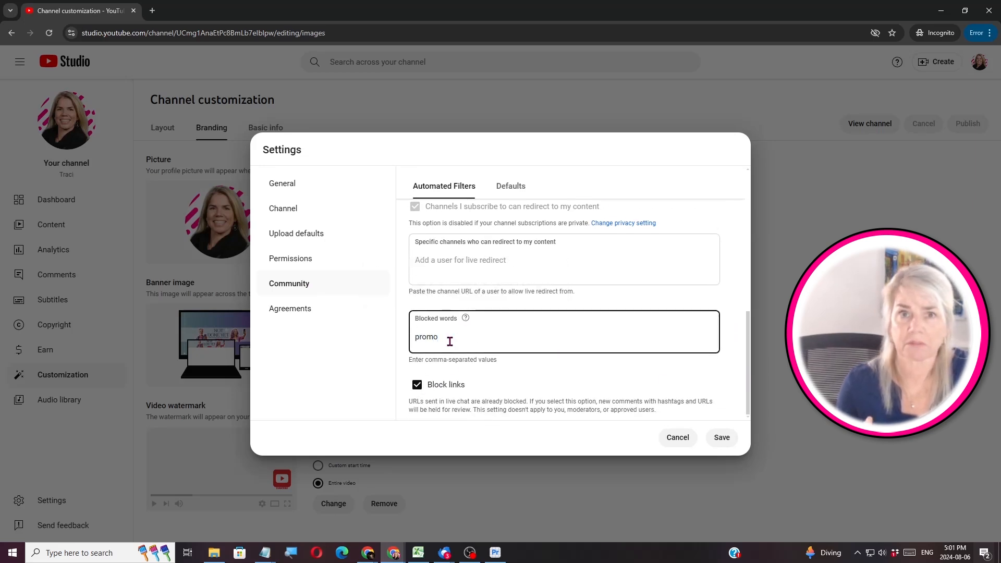
pyautogui.press('Return')
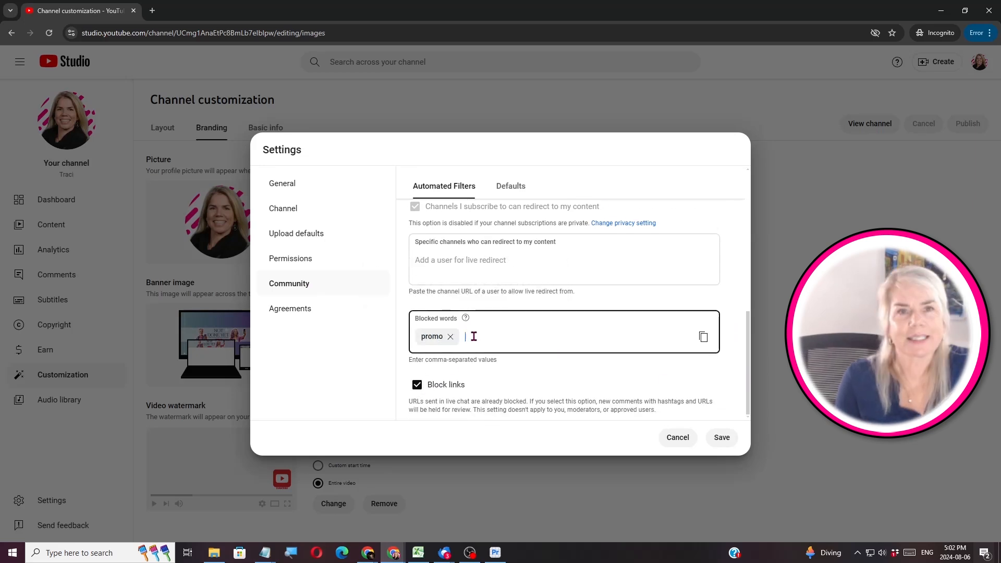
pyautogui.write('promo links')
pyautogui.click(722, 438)
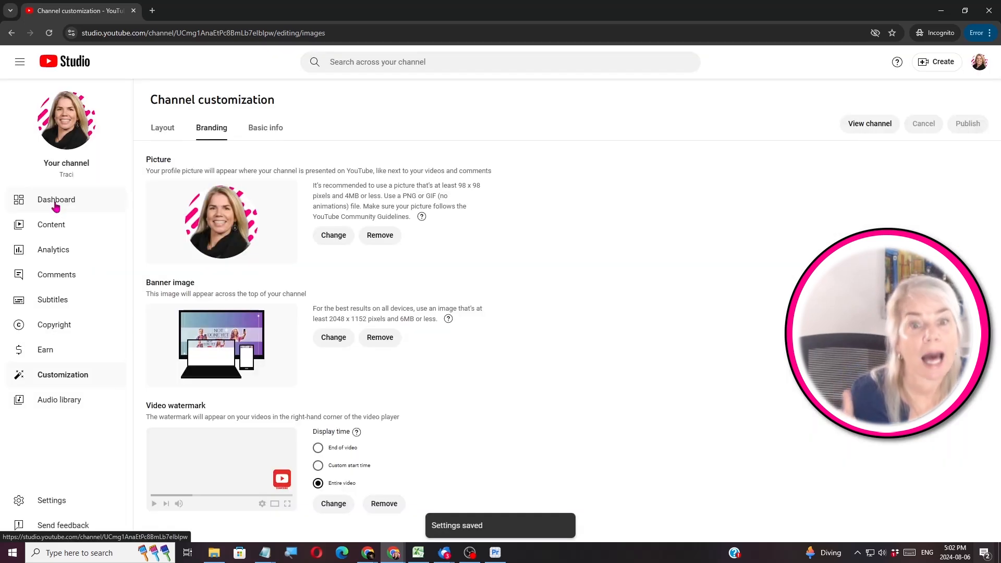
pyautogui.click(943, 67)
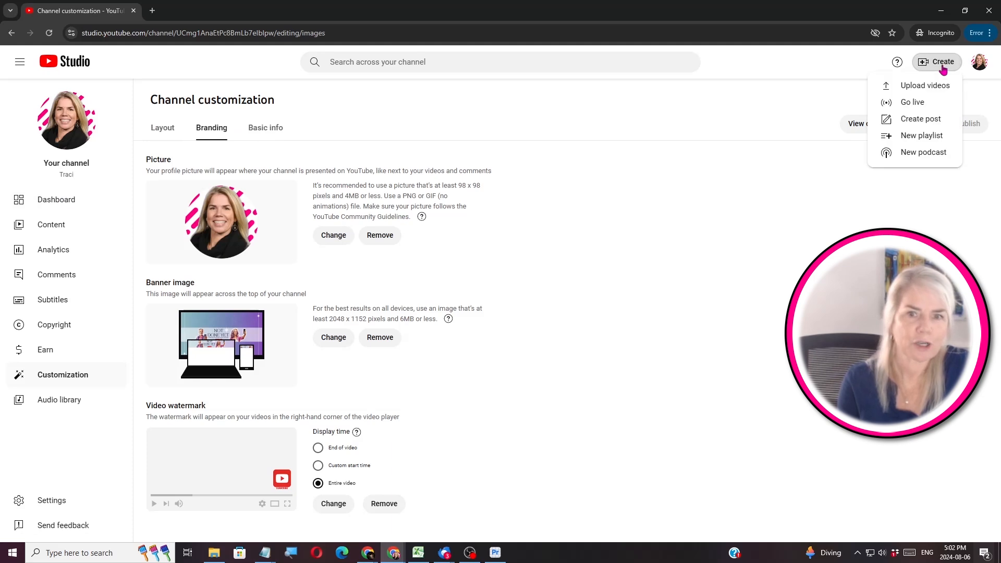